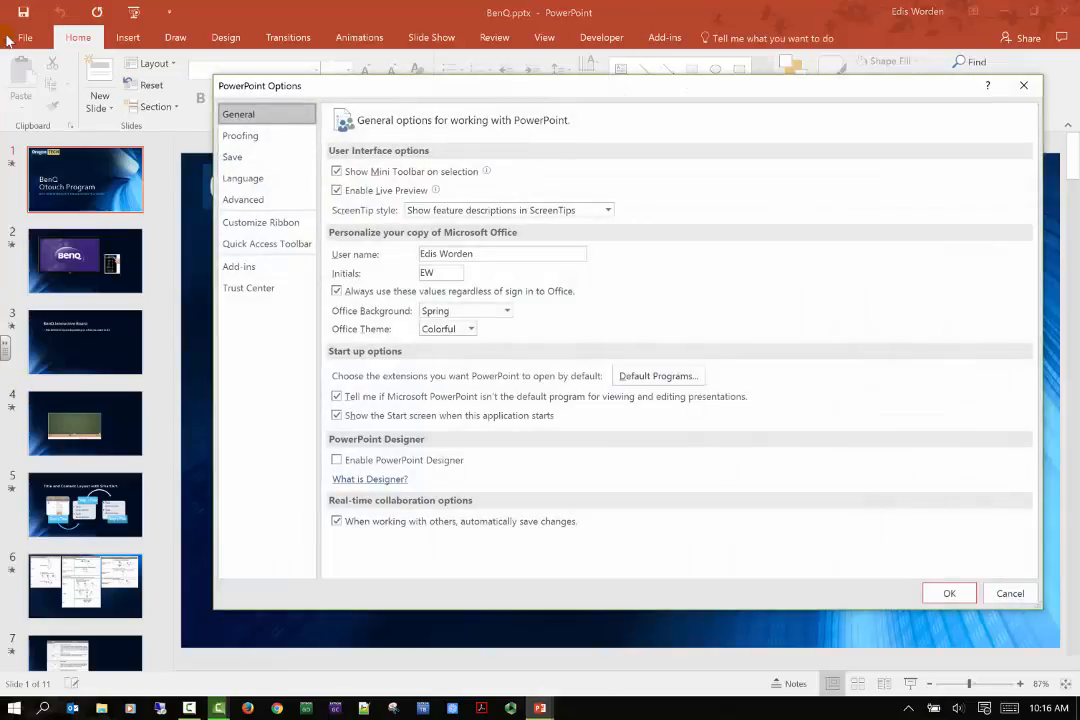
Reopen the PowerPoint options, reposition the dialog, and review the user interface settings, including the available ScreenTip styles.
{"action": "left_click", "coordinate": [1030, 90]}
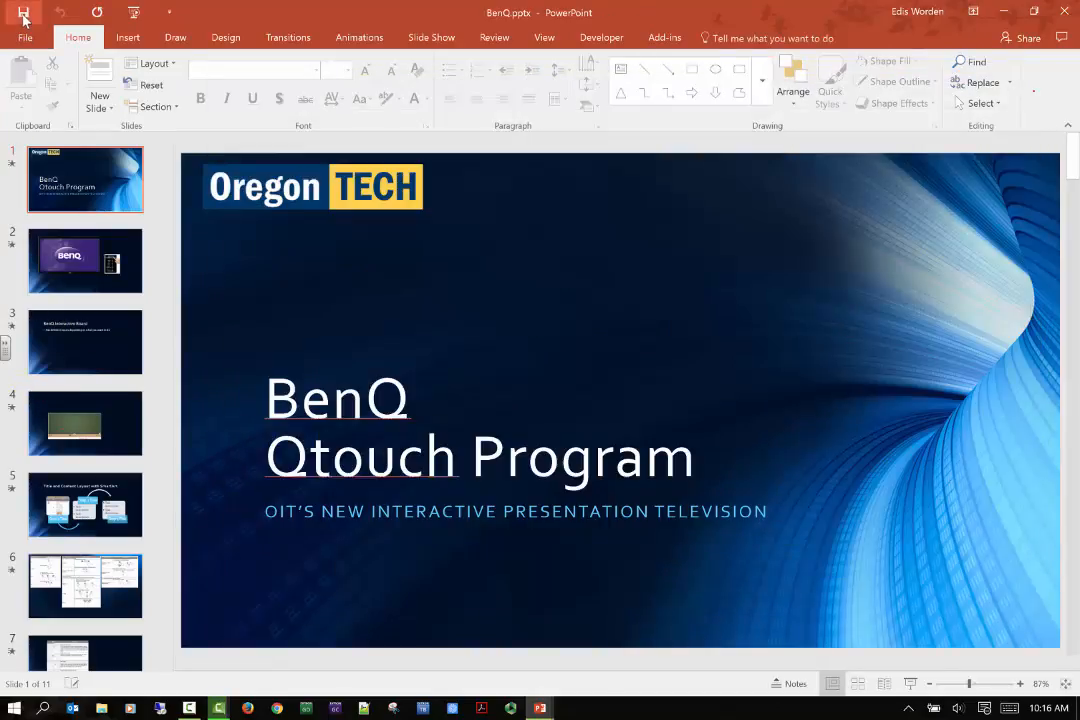
{"action": "left_click", "coordinate": [25, 37]}
{"action": "left_click", "coordinate": [44, 408]}
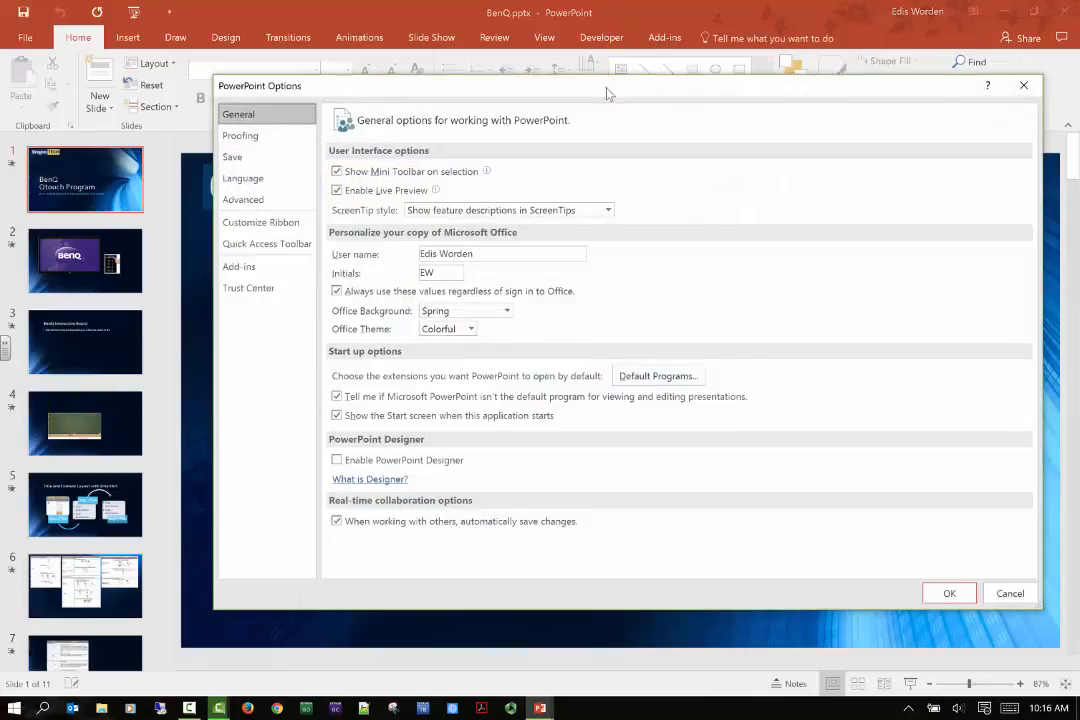
{"action": "left_click_drag", "start_coordinate": [603, 90], "coordinate": [453, 32]}
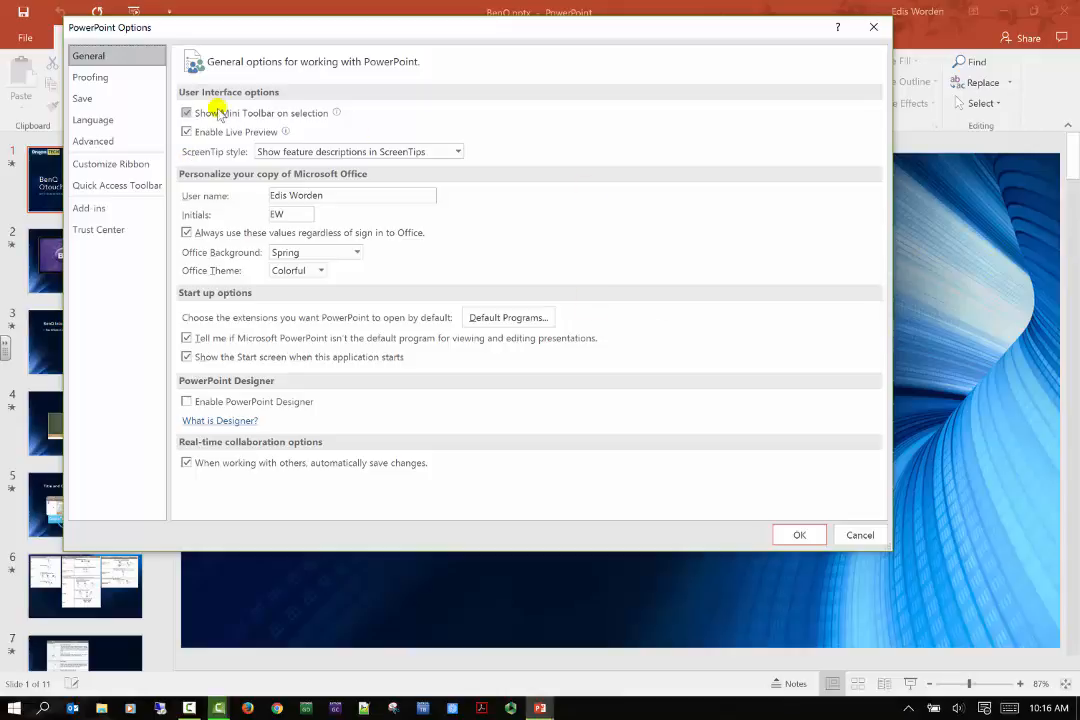
{"action": "left_click_drag", "start_coordinate": [275, 23], "coordinate": [288, 54]}
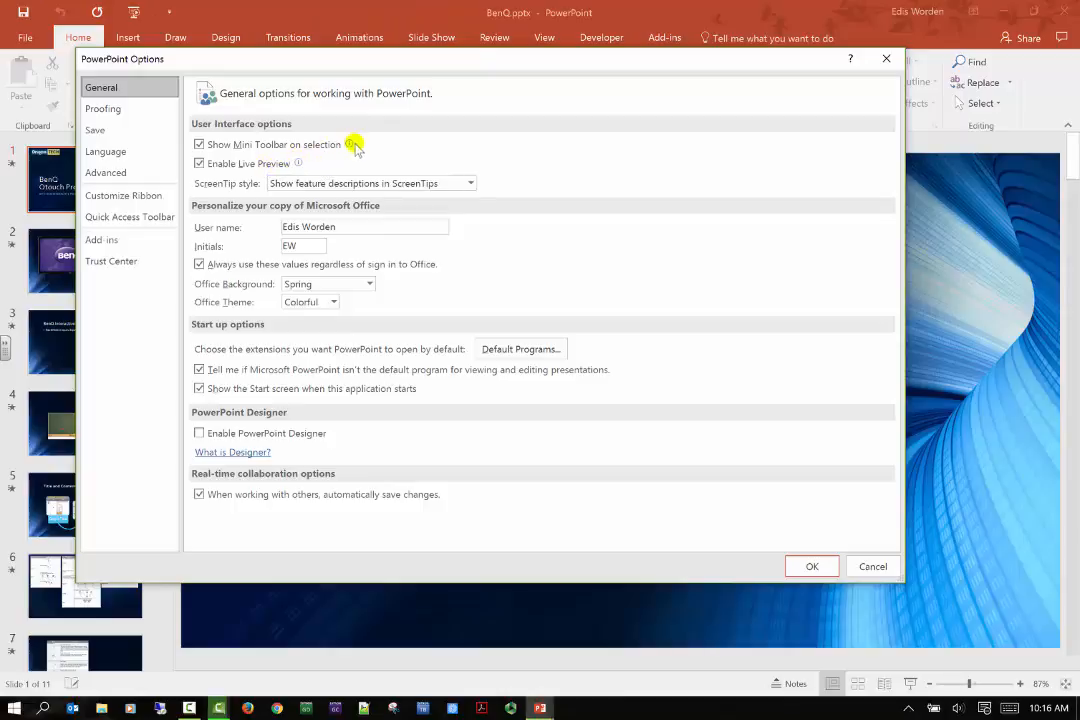
{"action": "mouse_move", "coordinate": [295, 166]}
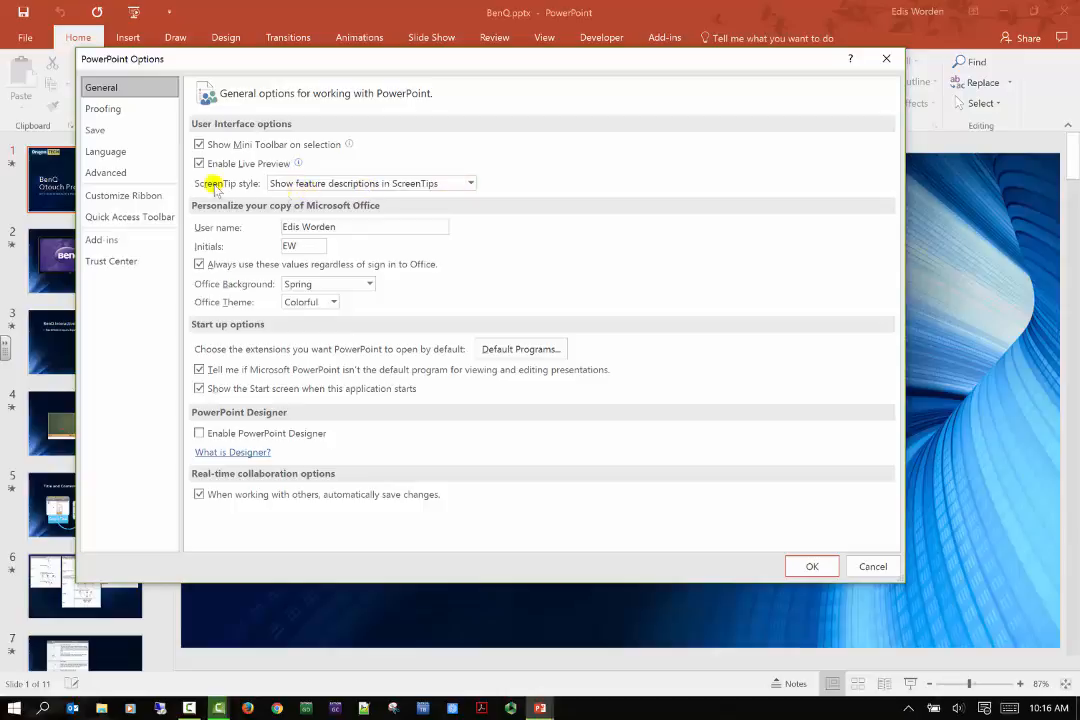
{"action": "left_click", "coordinate": [470, 184]}
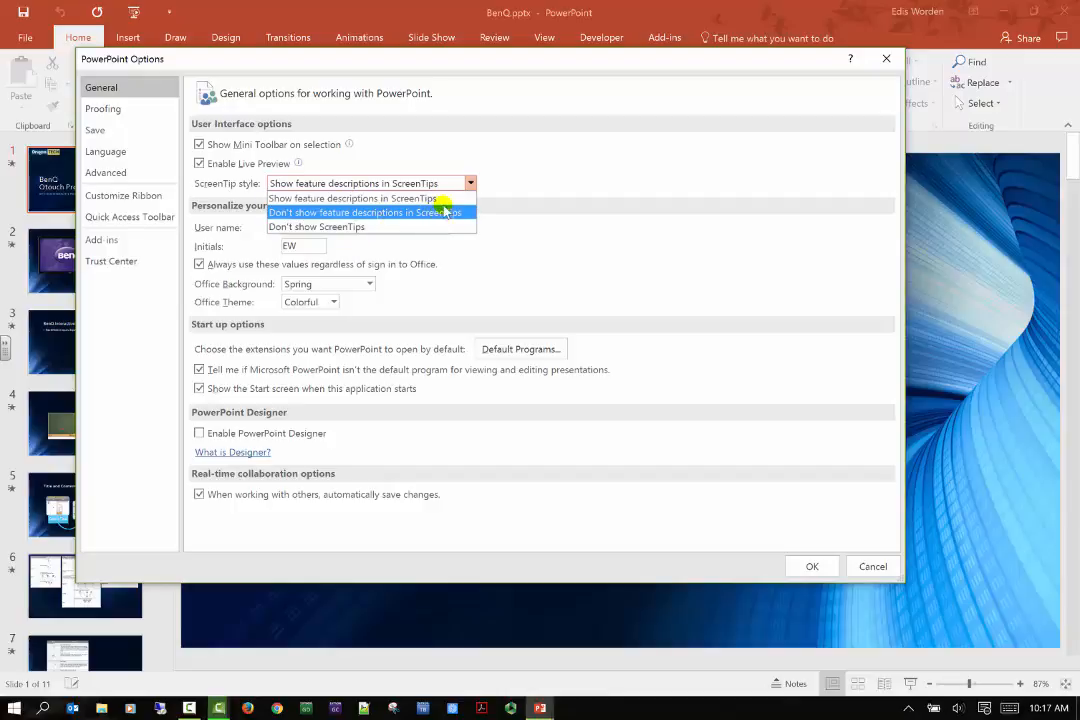
{"action": "left_click", "coordinate": [540, 220]}
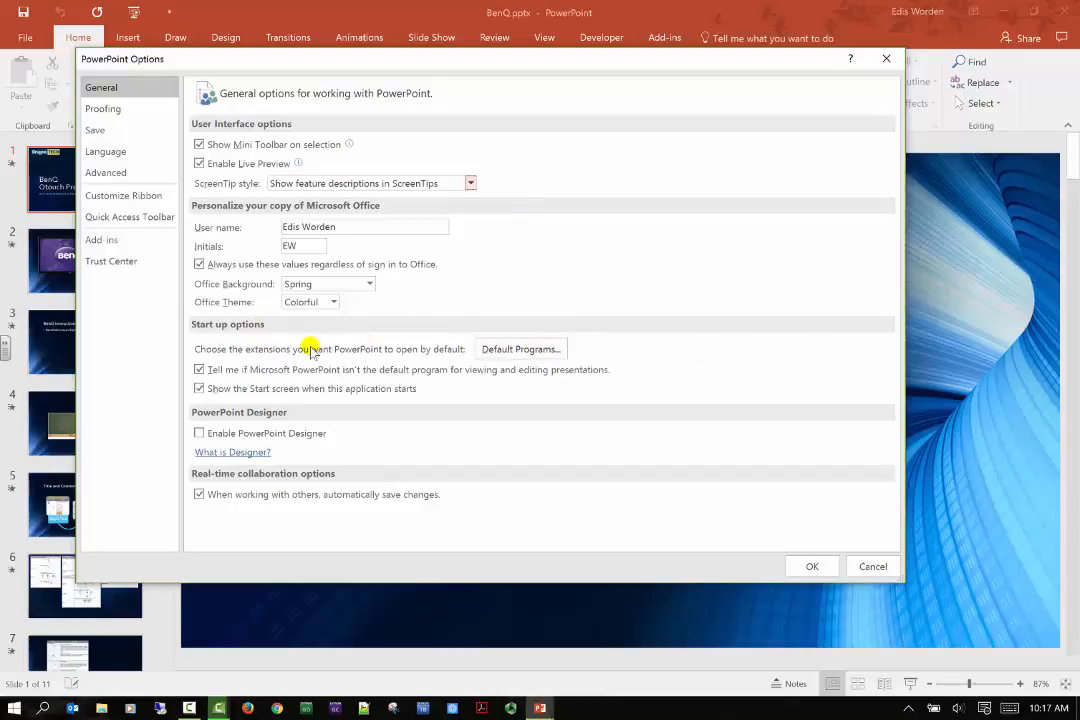
Check how default programs are chosen, and review the default apps in the Windows system settings before closing them.
{"action": "left_click", "coordinate": [534, 353]}
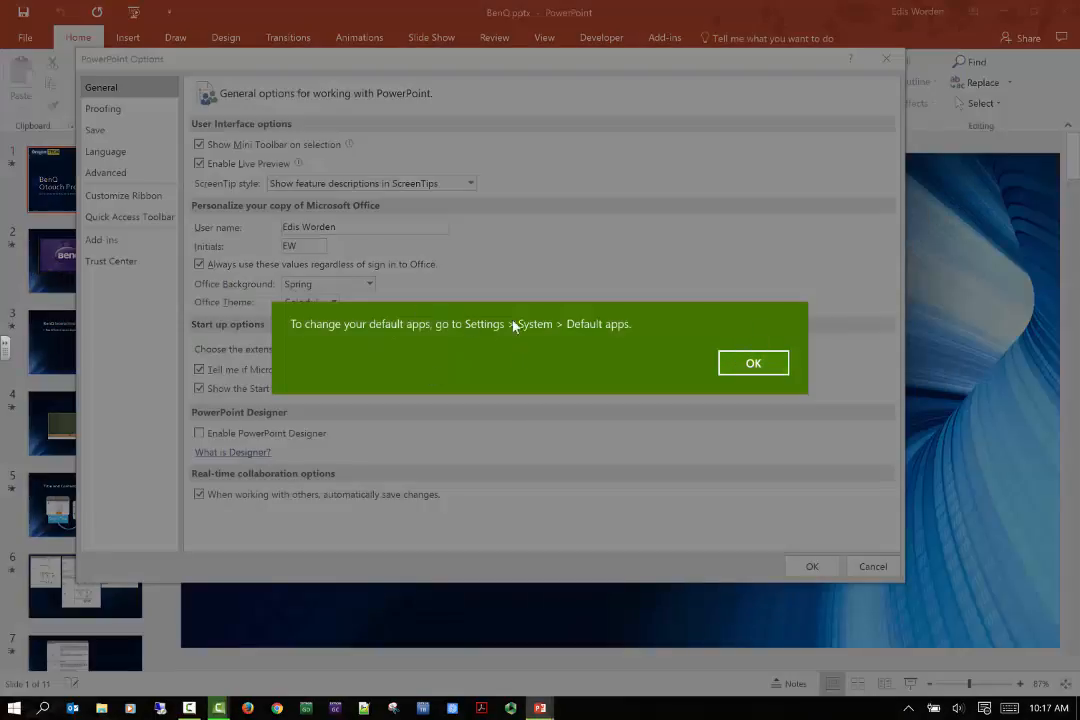
{"action": "left_click", "coordinate": [776, 366]}
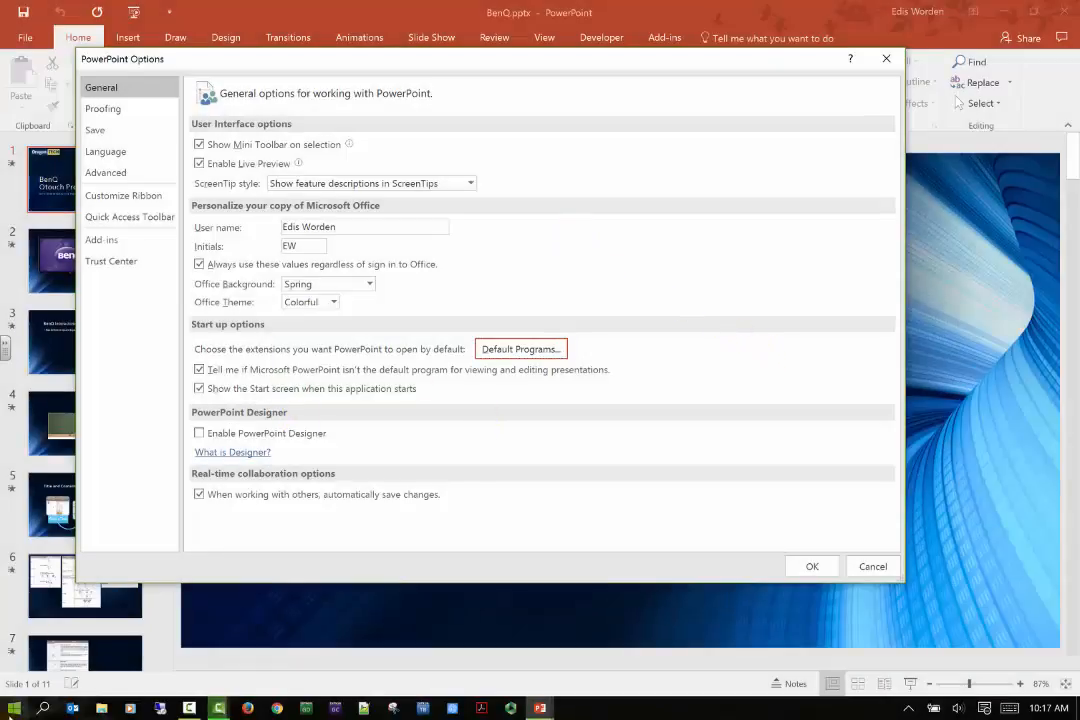
{"action": "left_click", "coordinate": [14, 709]}
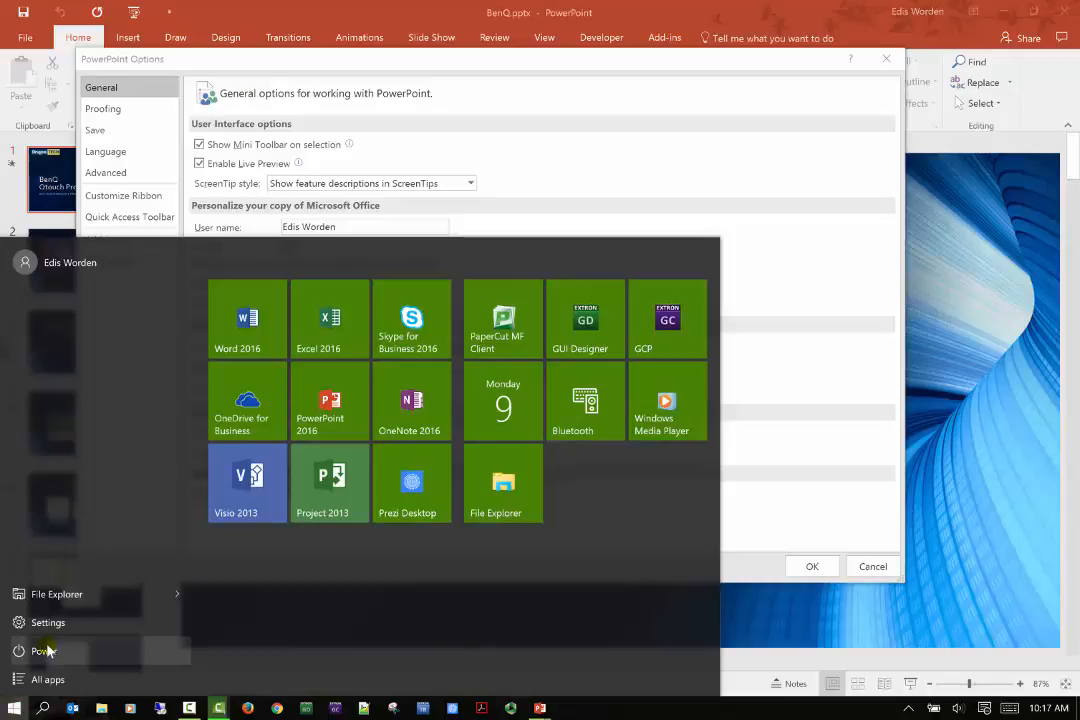
{"action": "left_click", "coordinate": [22, 625]}
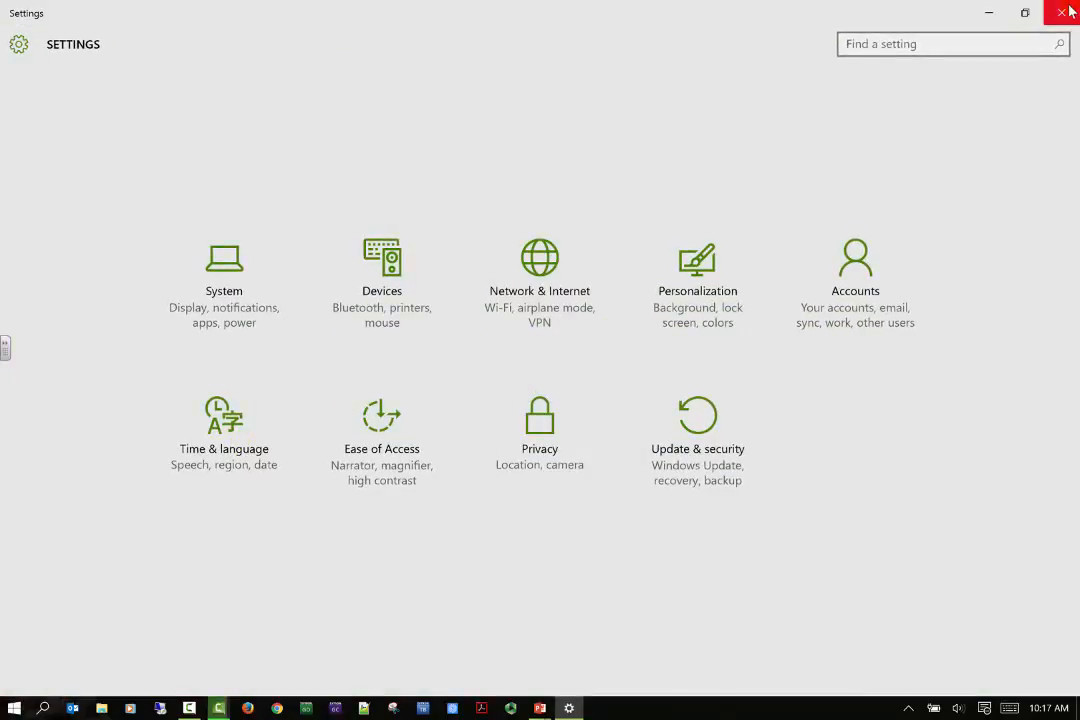
{"action": "left_click", "coordinate": [258, 333]}
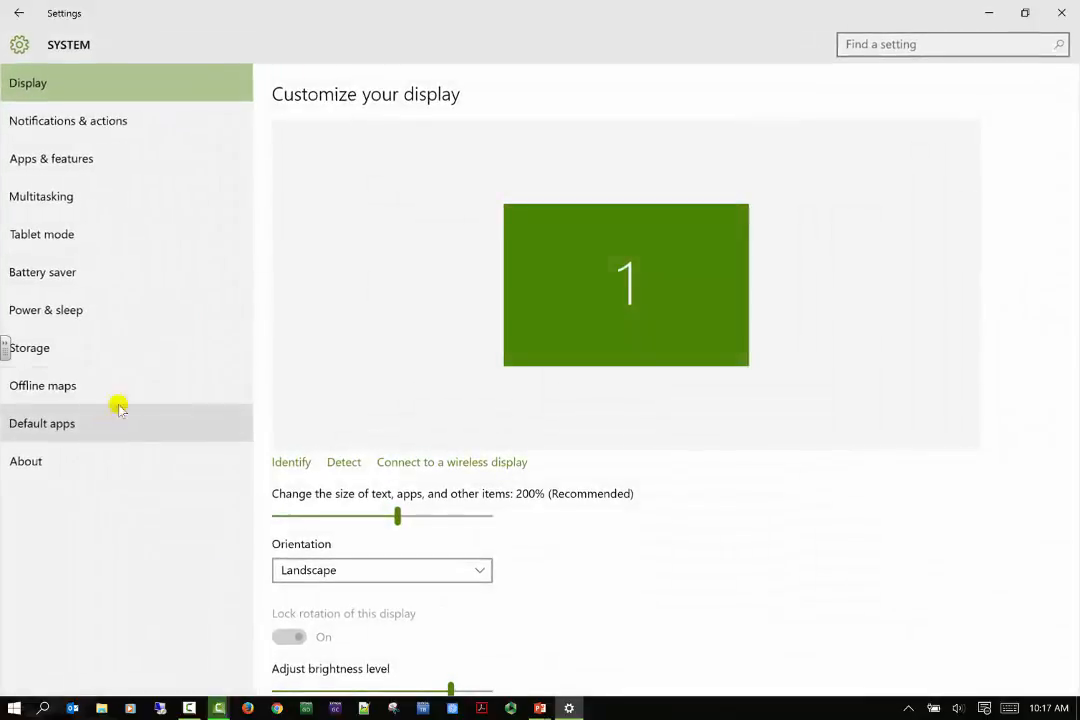
{"action": "left_click", "coordinate": [138, 425]}
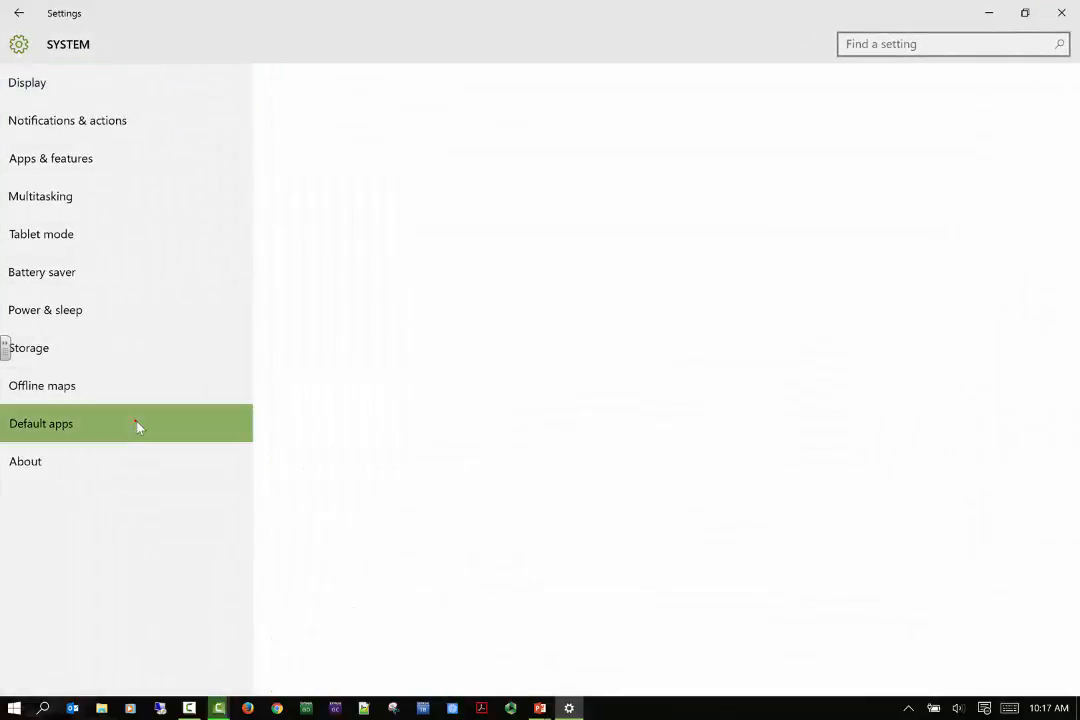
{"action": "scroll", "coordinate": [552, 282], "scroll_direction": "down", "scroll_amount": 3}
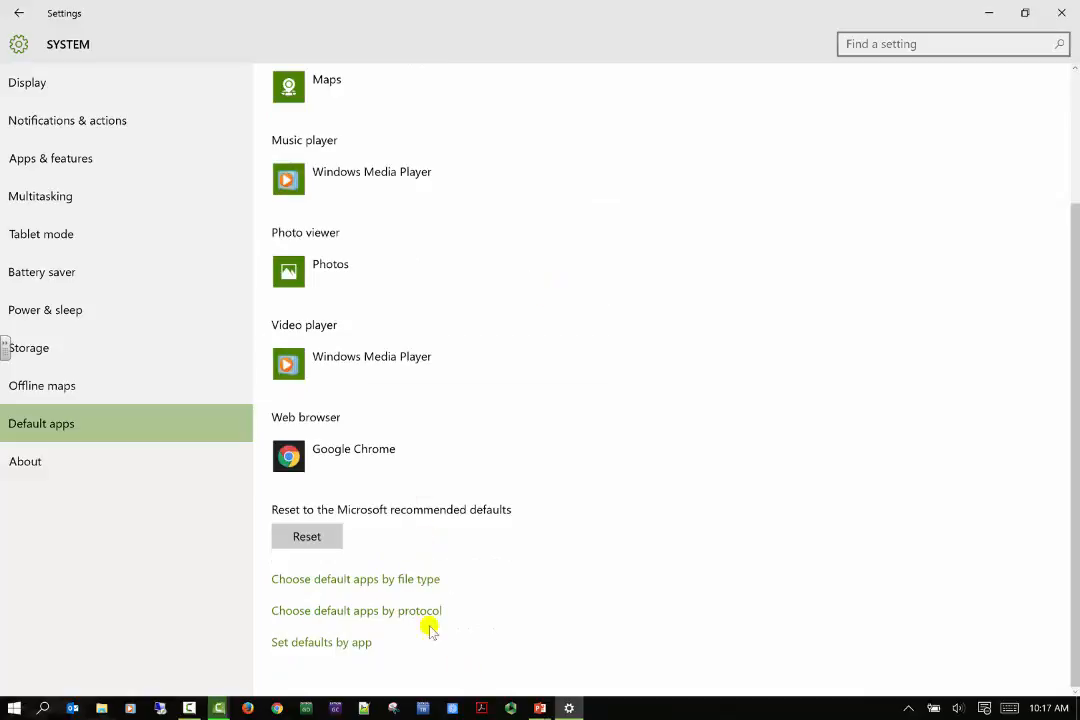
{"action": "left_click", "coordinate": [1061, 12]}
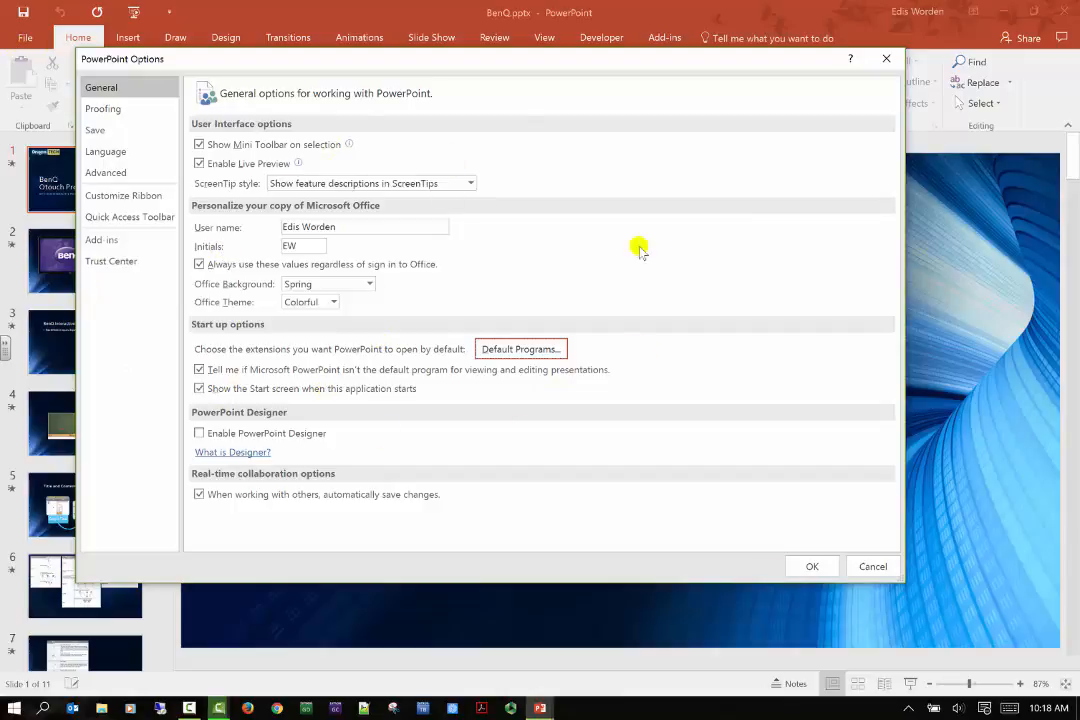
Cancel the options dialog, view the templates offered for a new presentation, and return to the slides.
{"action": "left_click", "coordinate": [872, 566]}
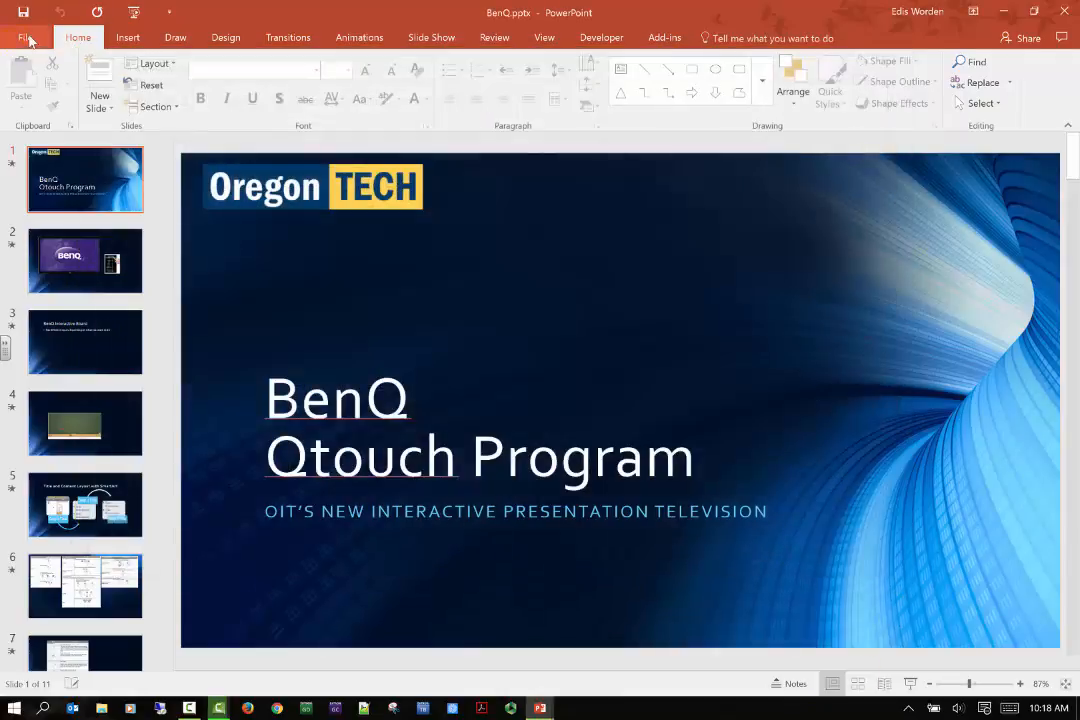
{"action": "left_click", "coordinate": [27, 38]}
{"action": "left_click", "coordinate": [20, 97]}
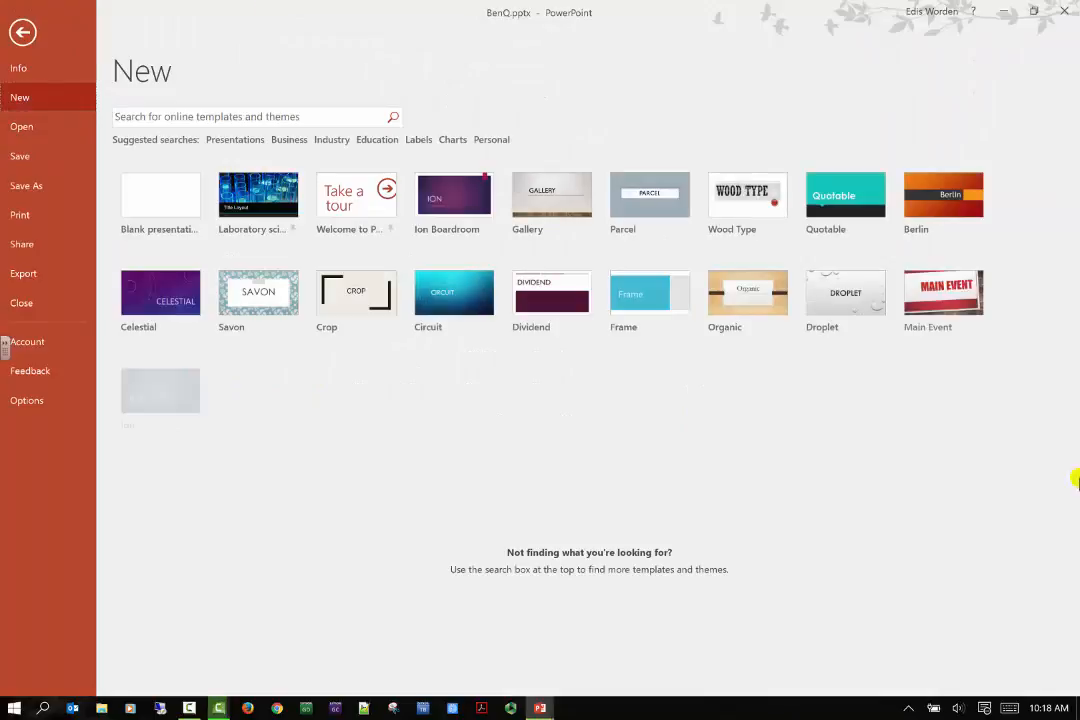
{"action": "left_click", "coordinate": [18, 32]}
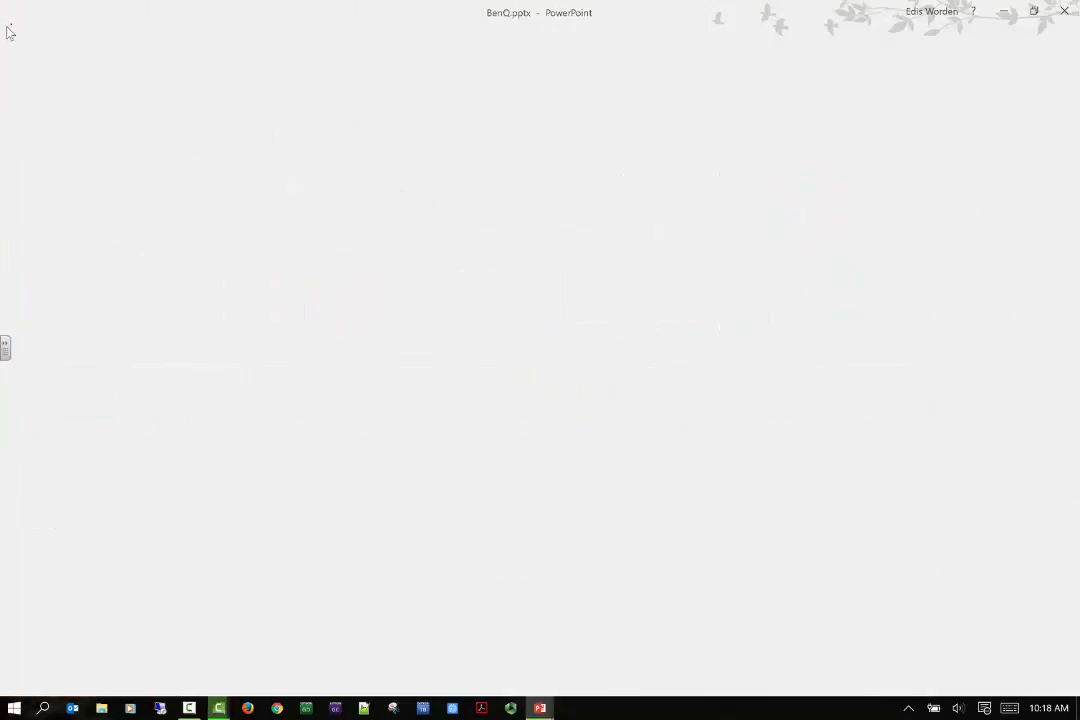
Reopen the PowerPoint options, read the help article explaining PowerPoint Designer, and enable PowerPoint Designer.
{"action": "left_click", "coordinate": [25, 40]}
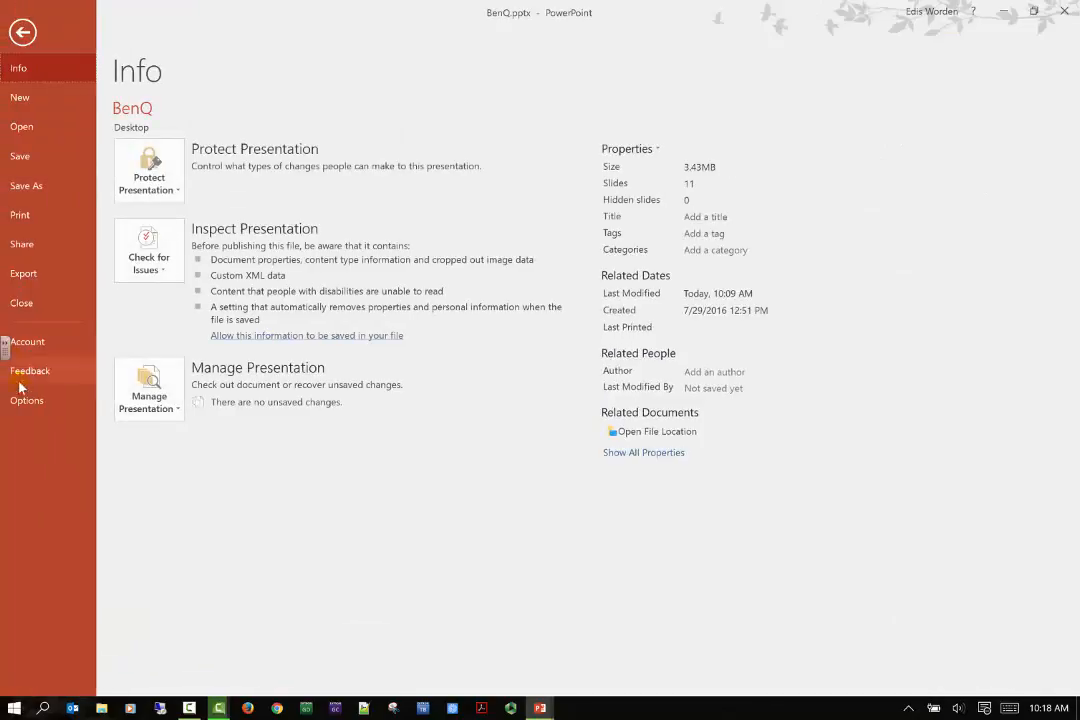
{"action": "left_click", "coordinate": [22, 401]}
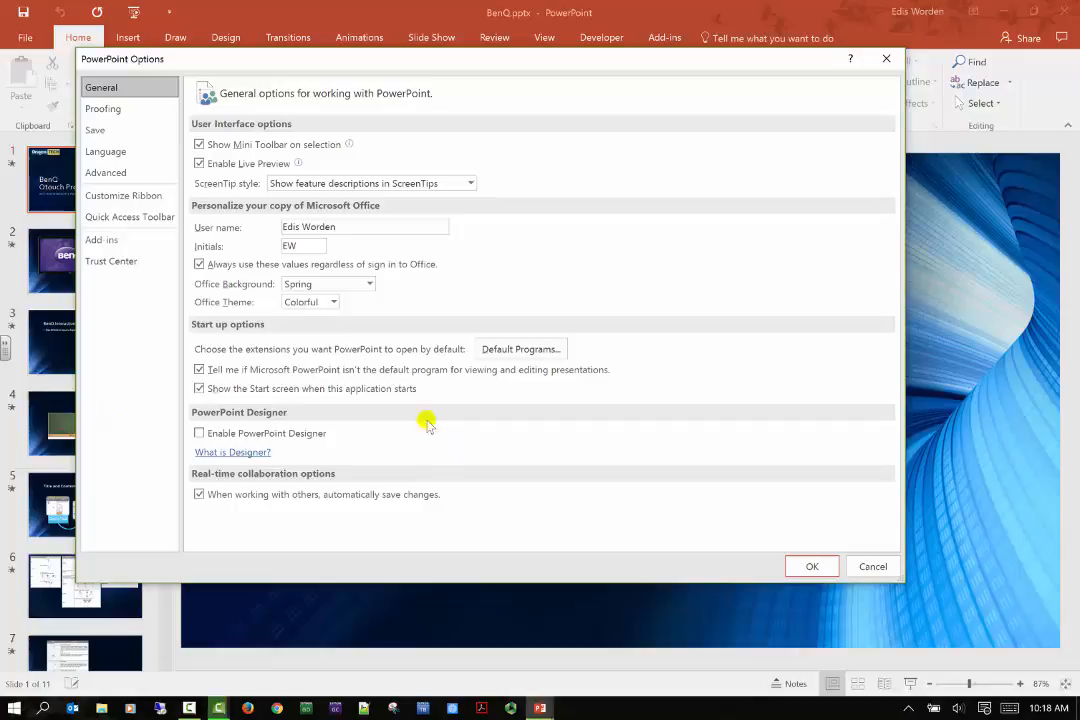
{"action": "left_click", "coordinate": [258, 453]}
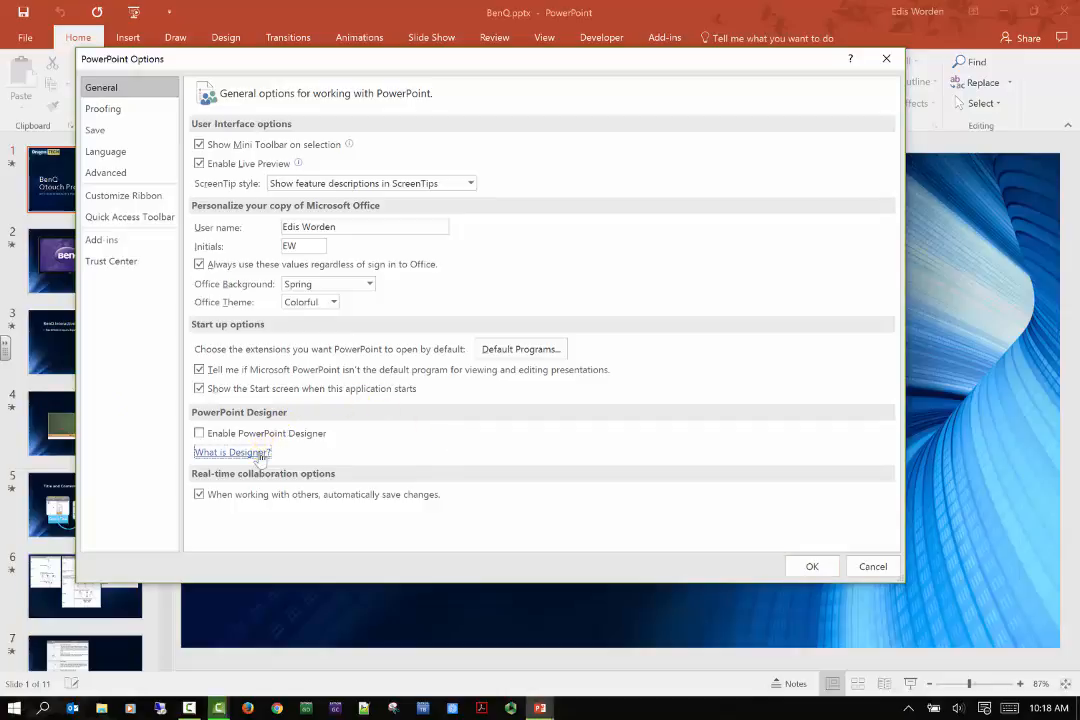
{"action": "left_click", "coordinate": [257, 455]}
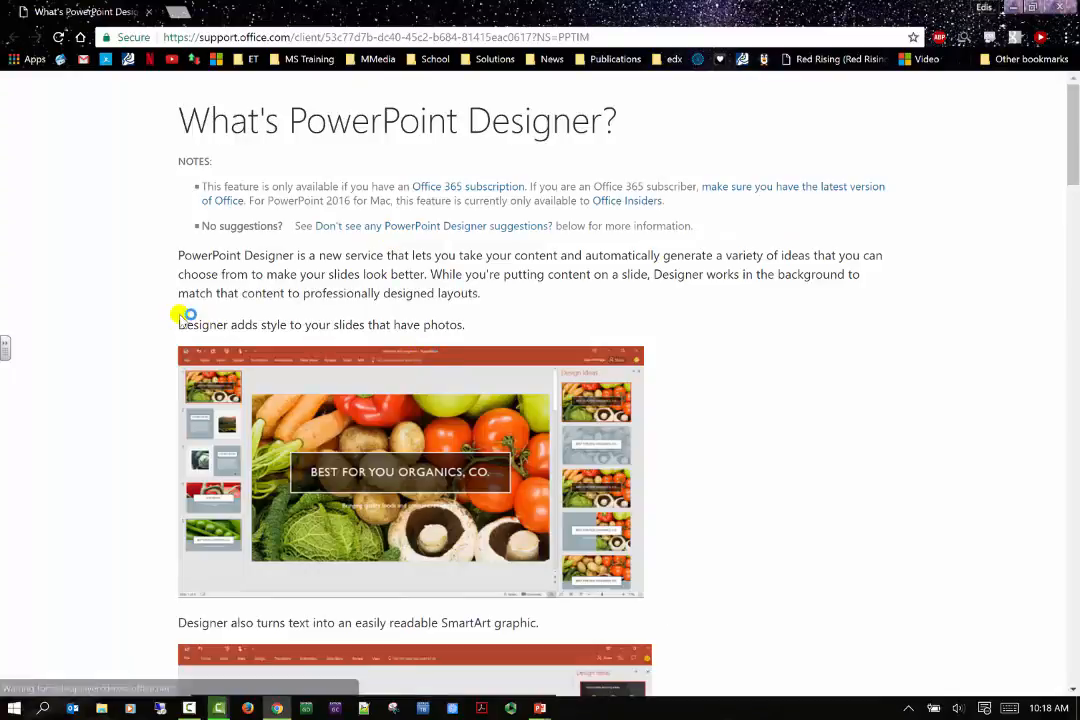
{"action": "scroll", "coordinate": [184, 316], "scroll_direction": "down", "scroll_amount": 1}
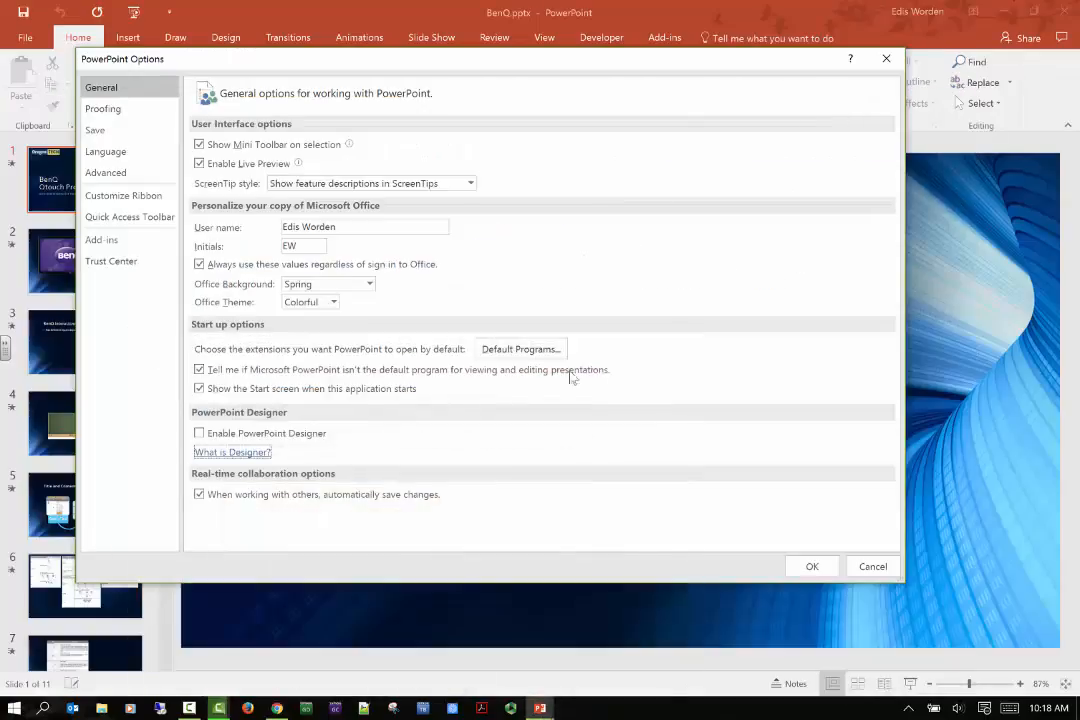
{"action": "left_click", "coordinate": [199, 433]}
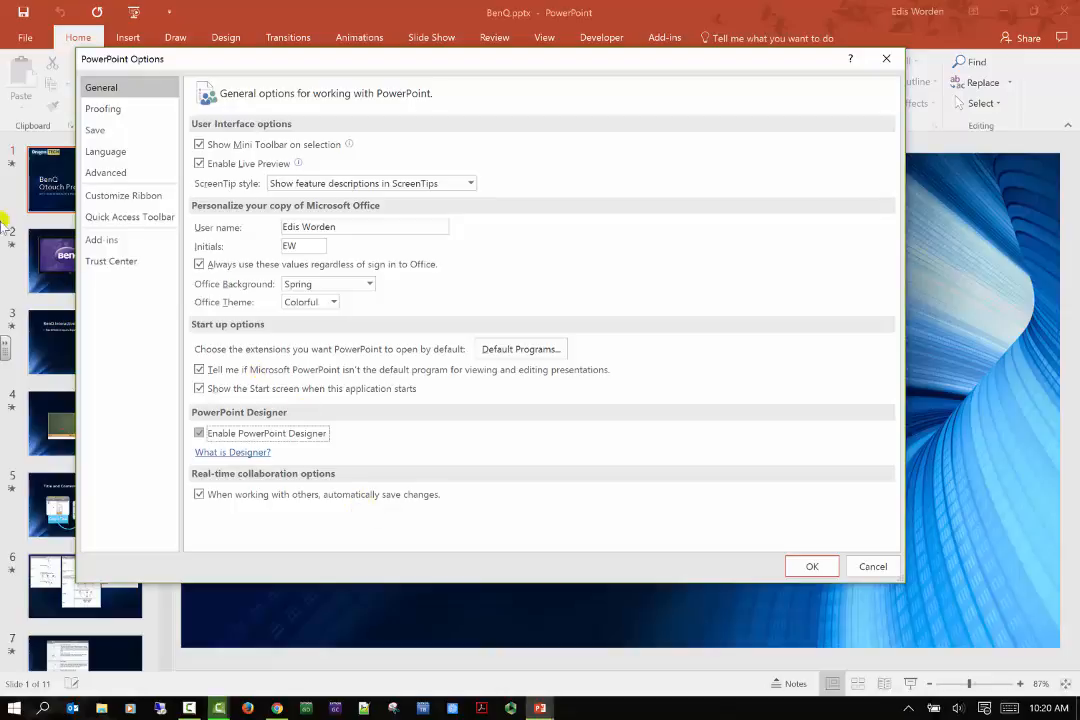
In the proofing options, review the AutoCorrect actions and Math AutoCorrect lists, and enable checking grammar with spelling.
{"action": "left_click", "coordinate": [122, 112]}
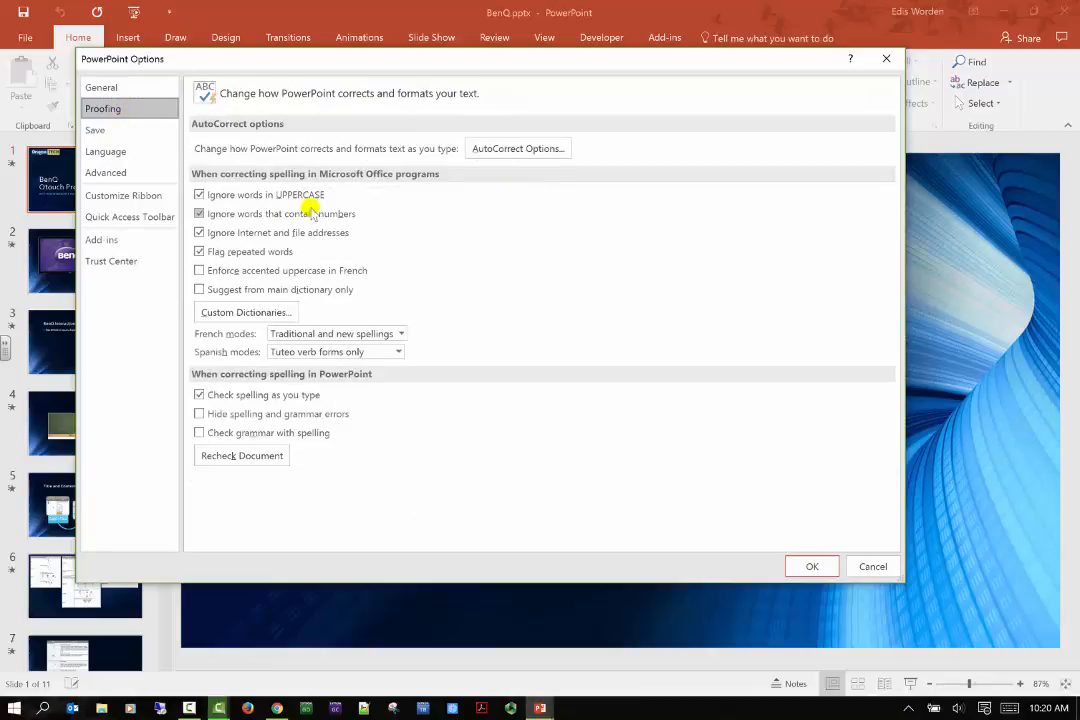
{"action": "left_click", "coordinate": [489, 151]}
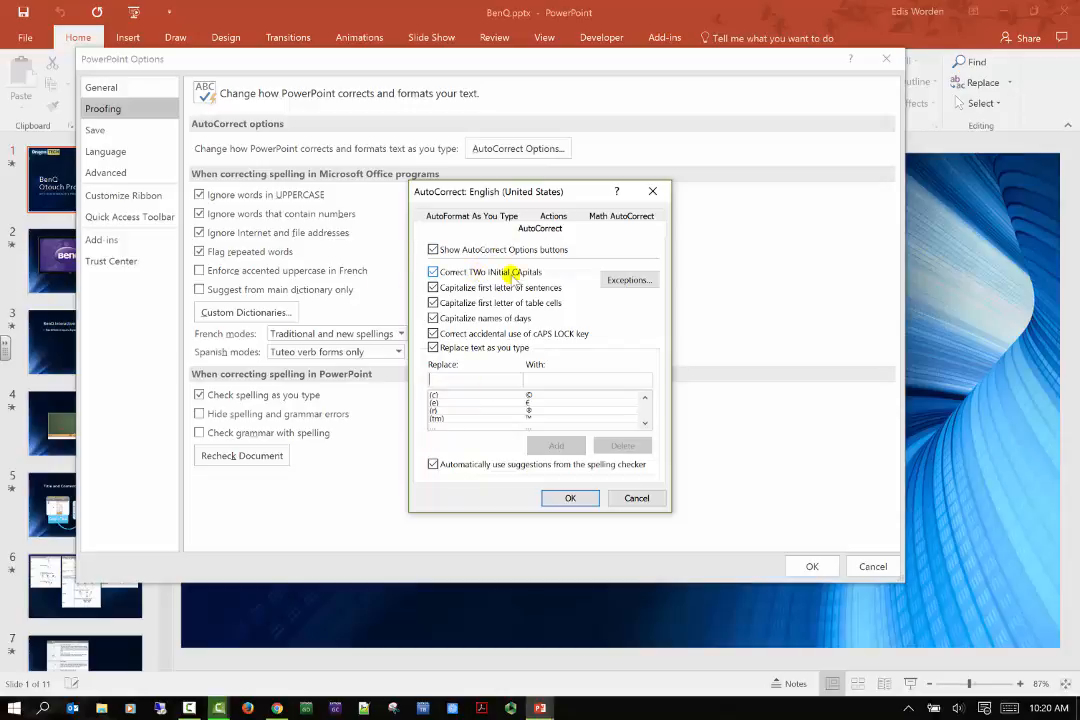
{"action": "left_click", "coordinate": [552, 218]}
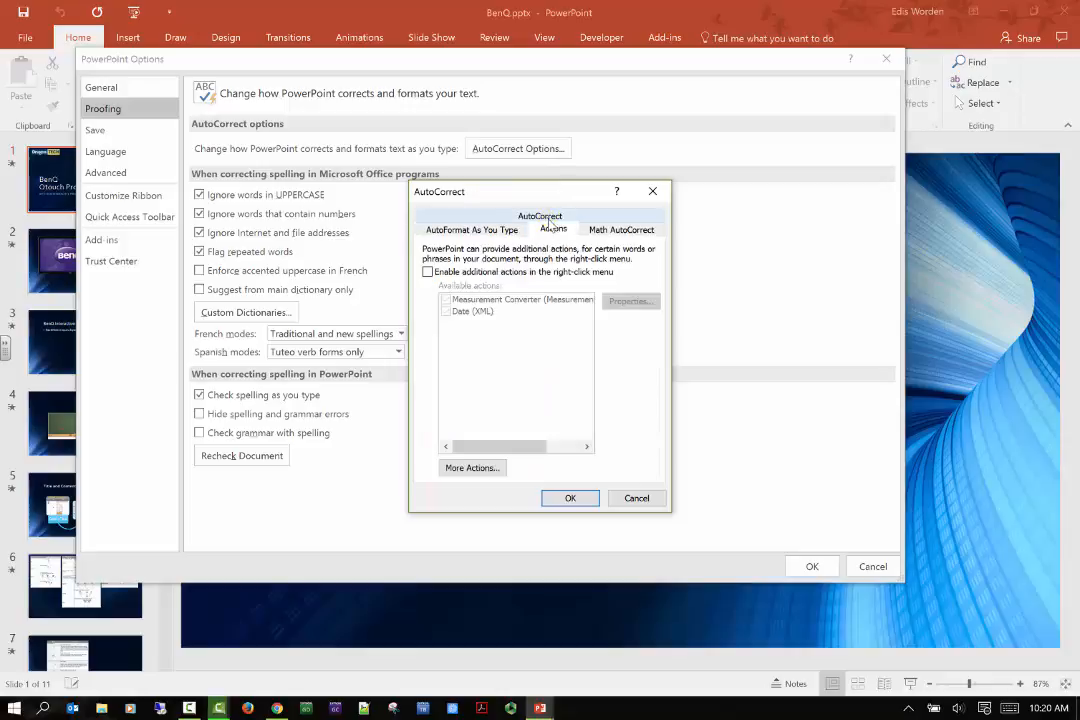
{"action": "left_click", "coordinate": [622, 229]}
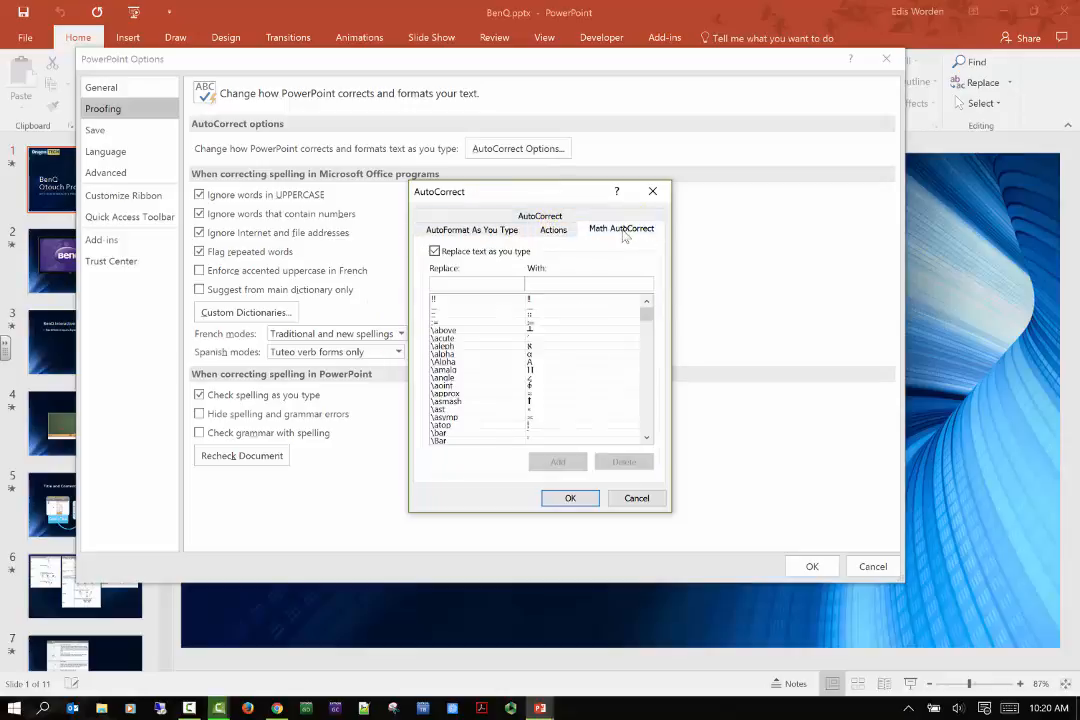
{"action": "left_click", "coordinate": [652, 191]}
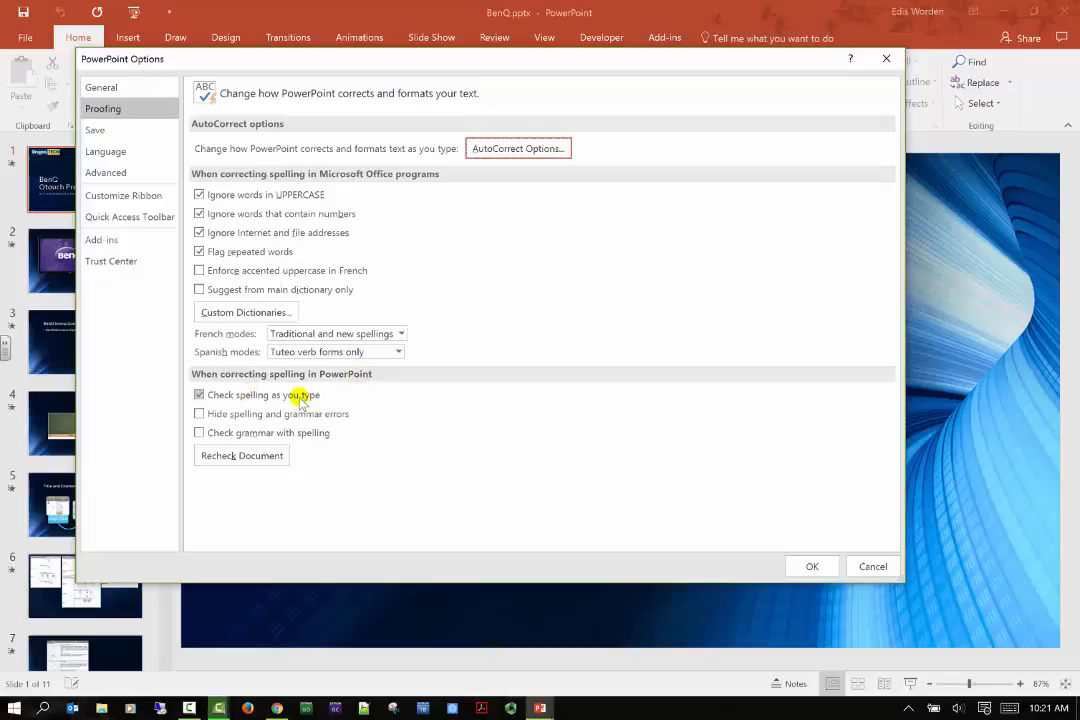
{"action": "left_click", "coordinate": [258, 436]}
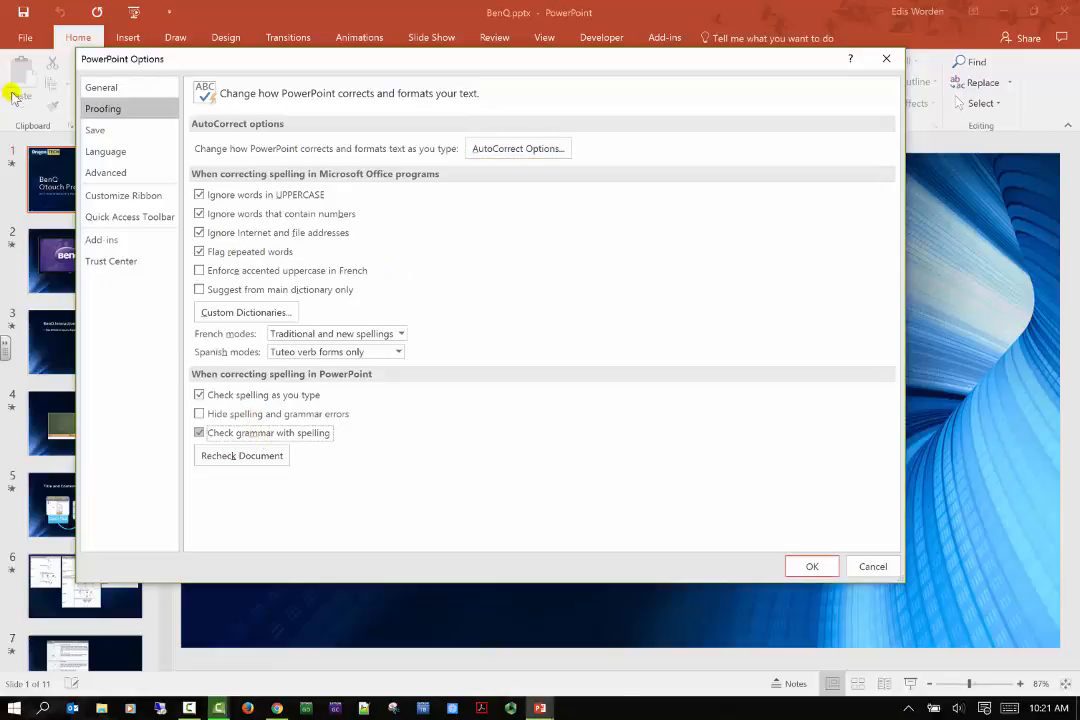
In the save options, set AutoRecover information to save every 5 minutes and select the AutoRecover file location field.
{"action": "left_click", "coordinate": [95, 135]}
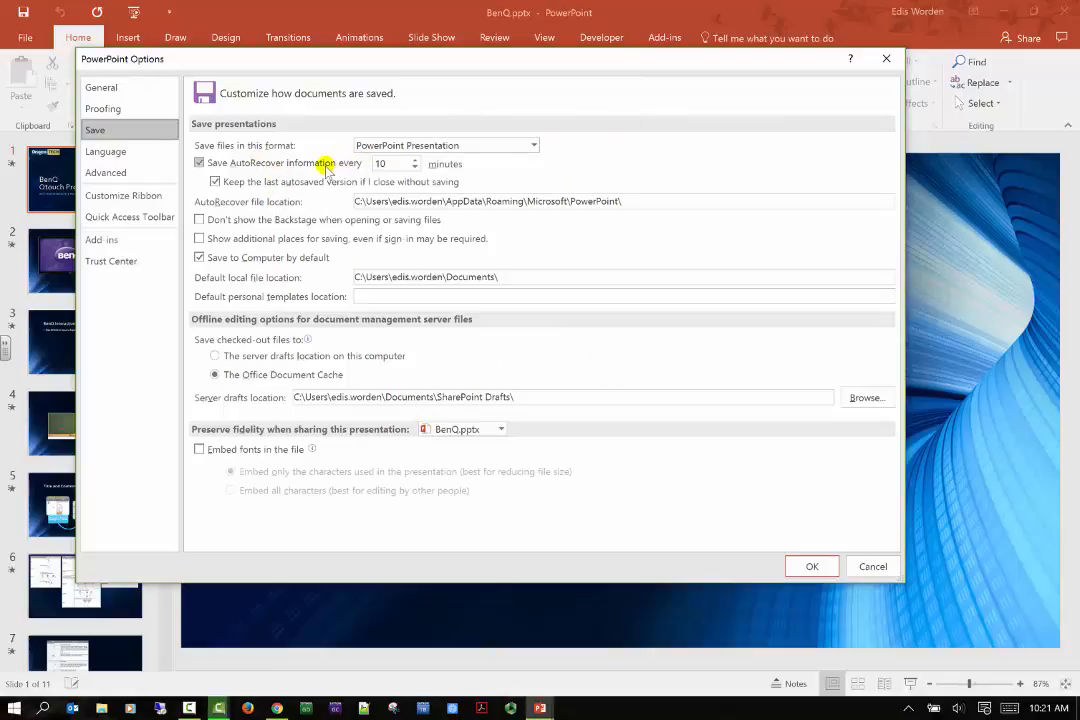
{"action": "left_click", "coordinate": [414, 167]}
{"action": "left_click", "coordinate": [414, 167]}
{"action": "left_click", "coordinate": [414, 167]}
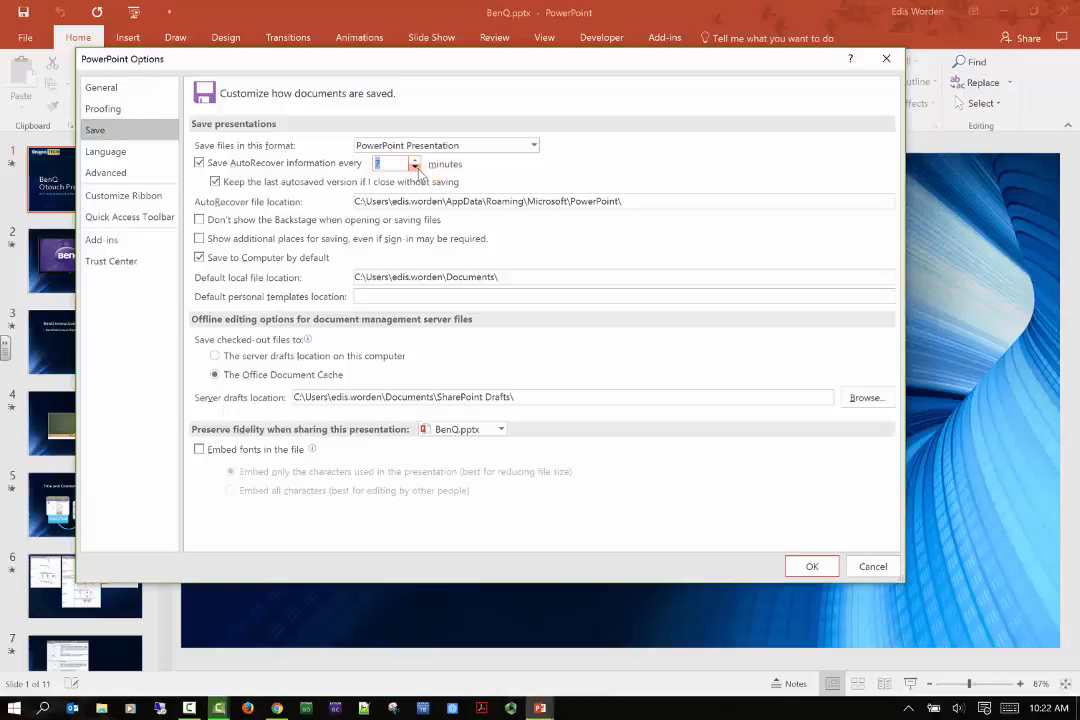
{"action": "left_click", "coordinate": [414, 167]}
{"action": "left_click", "coordinate": [414, 167]}
{"action": "left_click", "coordinate": [661, 199]}
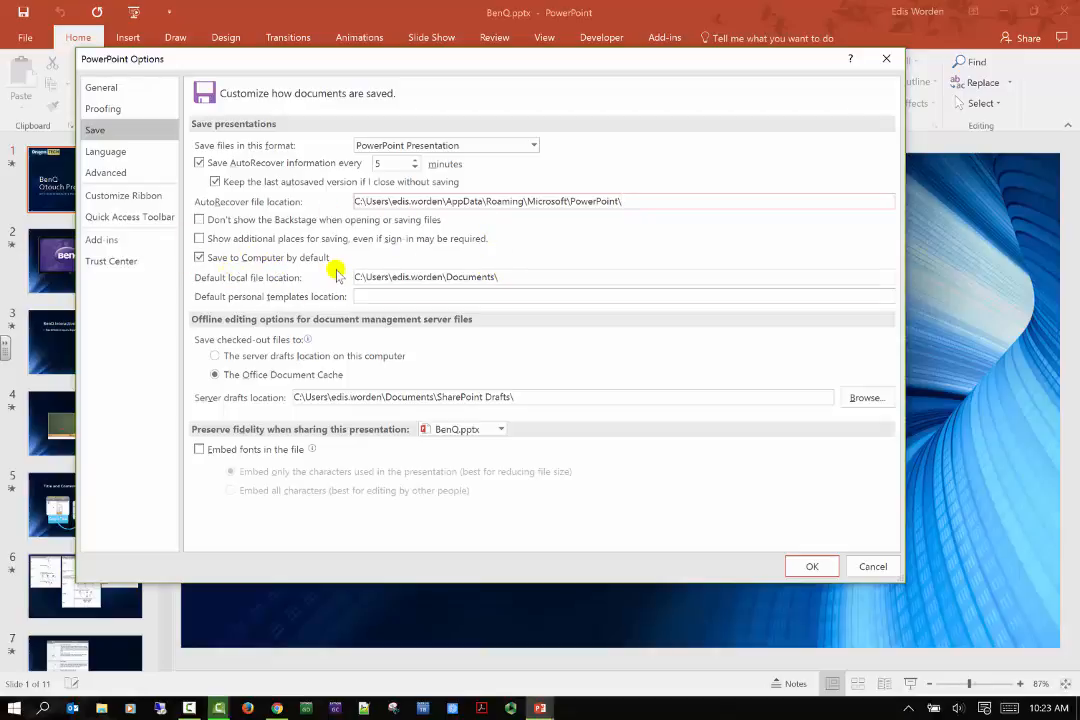
Turn saving to the computer by default off and back on, and select the default local file location field.
{"action": "left_click", "coordinate": [202, 257]}
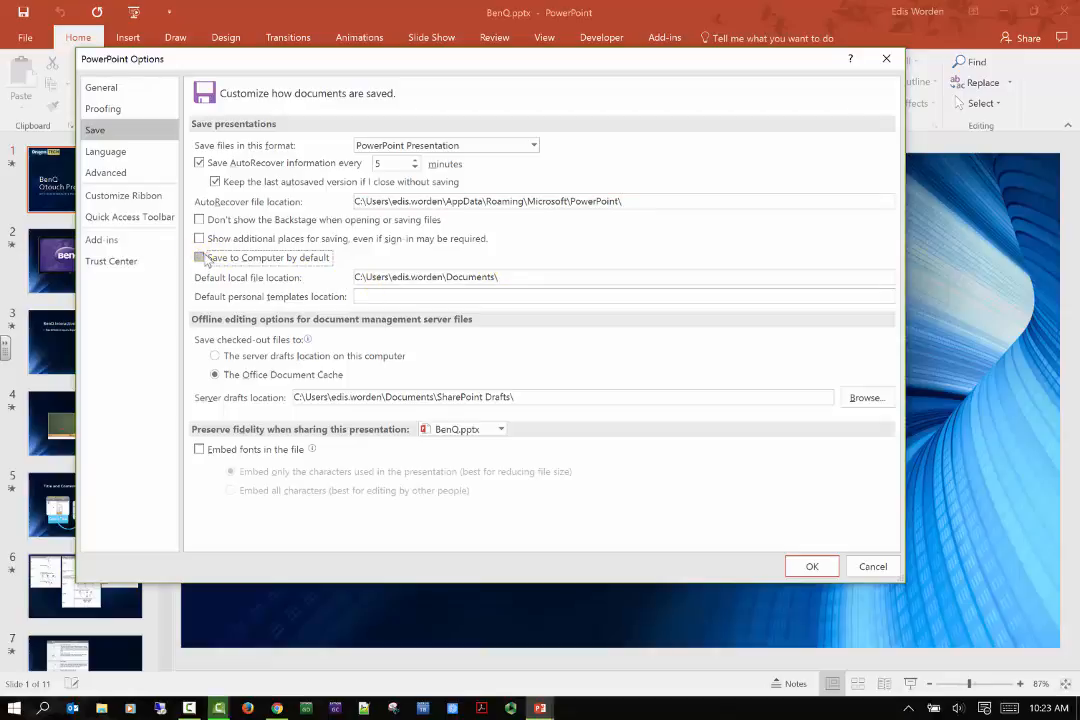
{"action": "left_click", "coordinate": [202, 257]}
{"action": "left_click", "coordinate": [517, 276]}
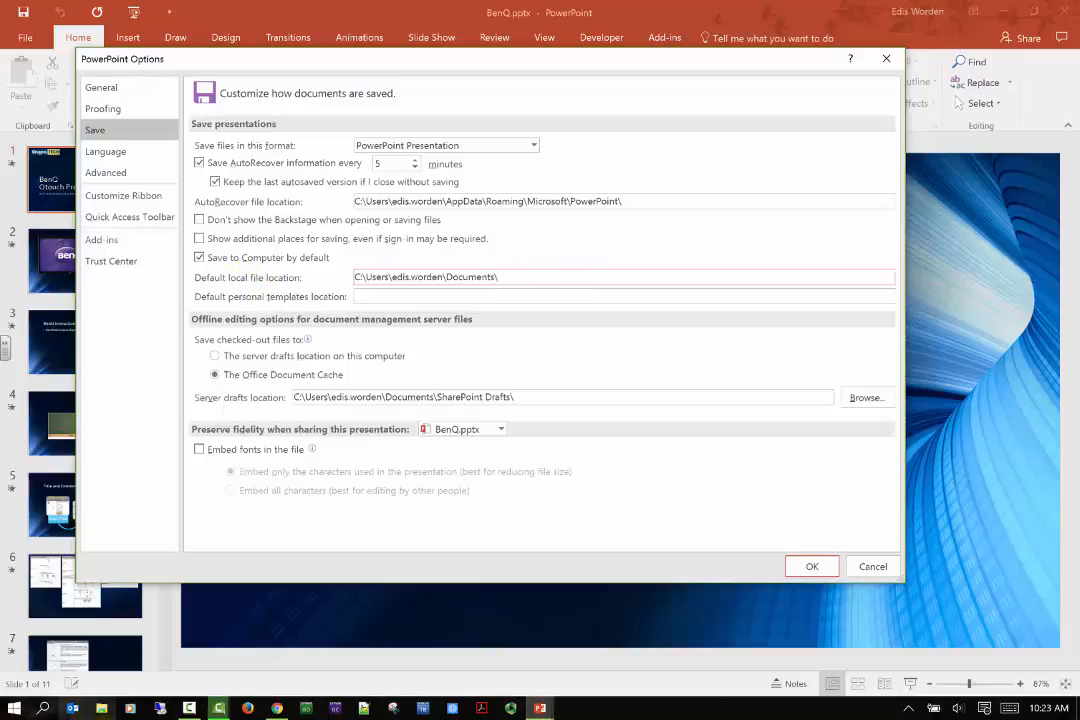
Look through the OneDrive - Oregon Institute of Technology folder in File Explorer, and return to the PowerPoint options.
{"action": "left_click", "coordinate": [101, 708]}
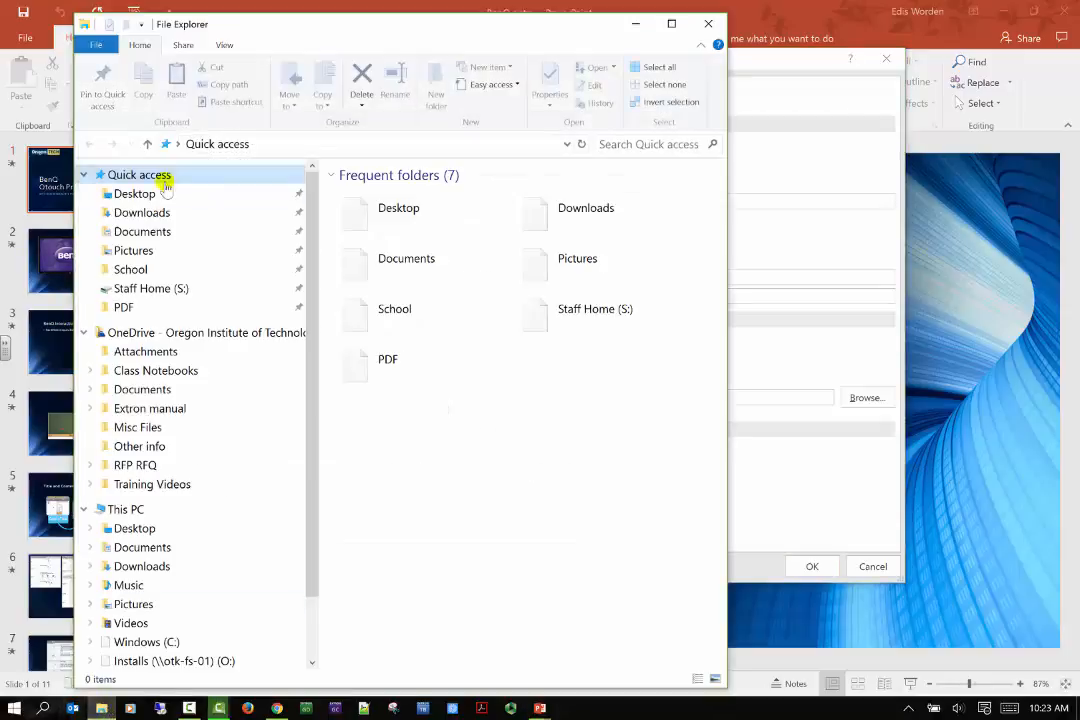
{"action": "left_click", "coordinate": [150, 333]}
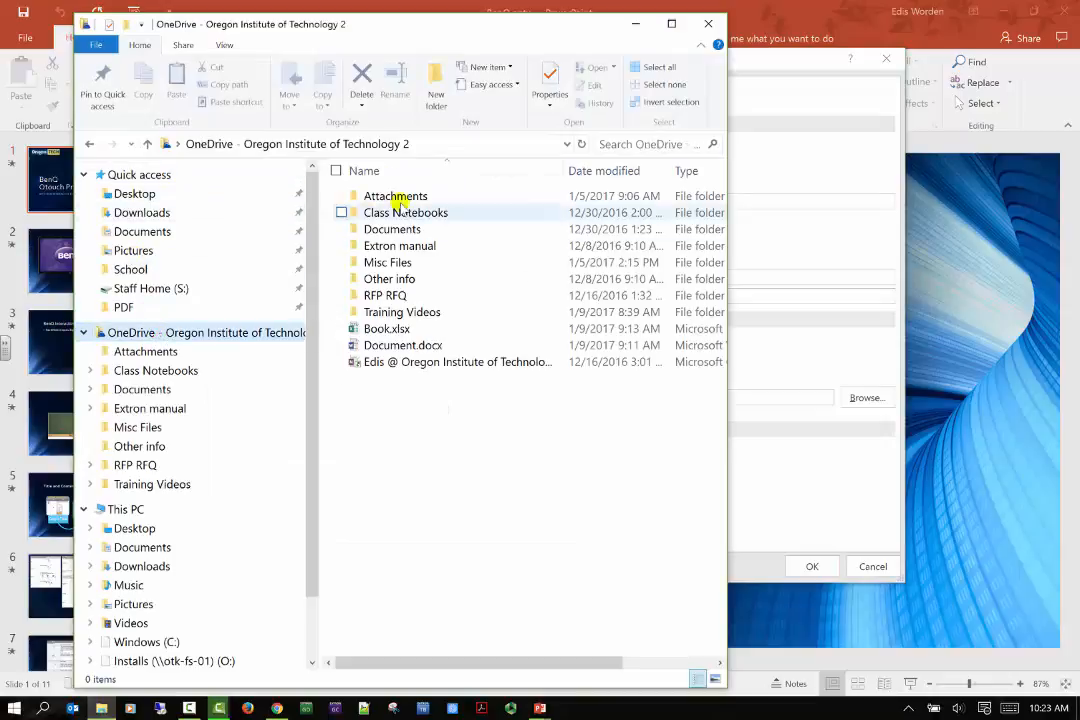
{"action": "left_click", "coordinate": [634, 24]}
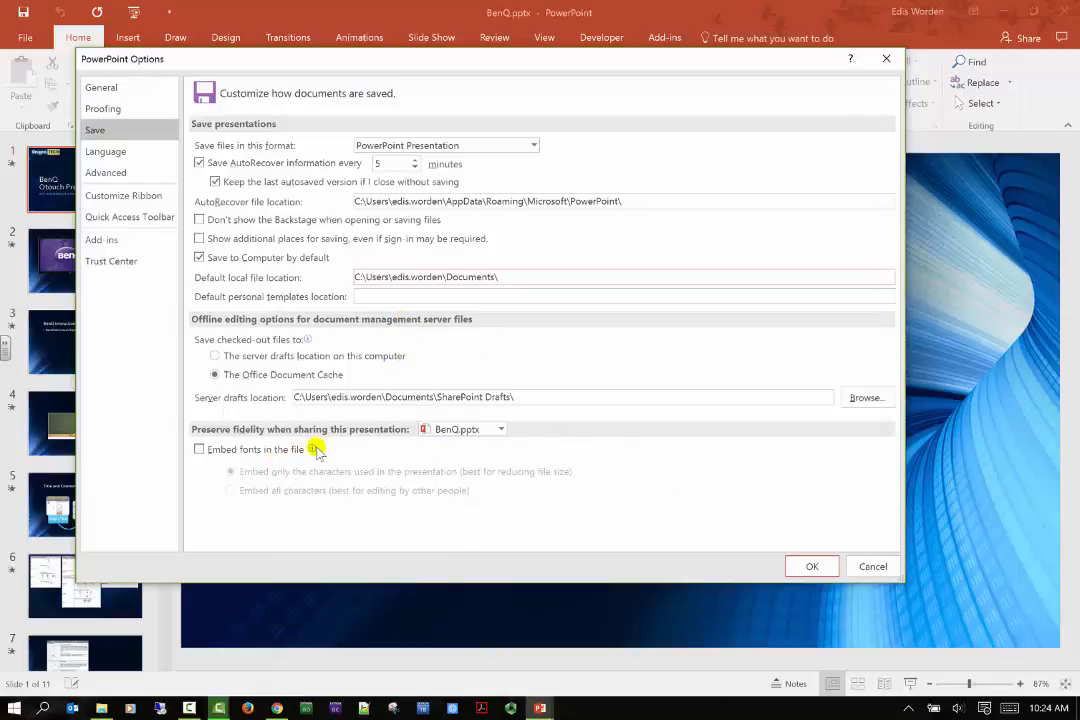
Check the font embedding information, and view the additional editing languages available in the language options.
{"action": "mouse_move", "coordinate": [313, 450]}
{"action": "left_click", "coordinate": [153, 151]}
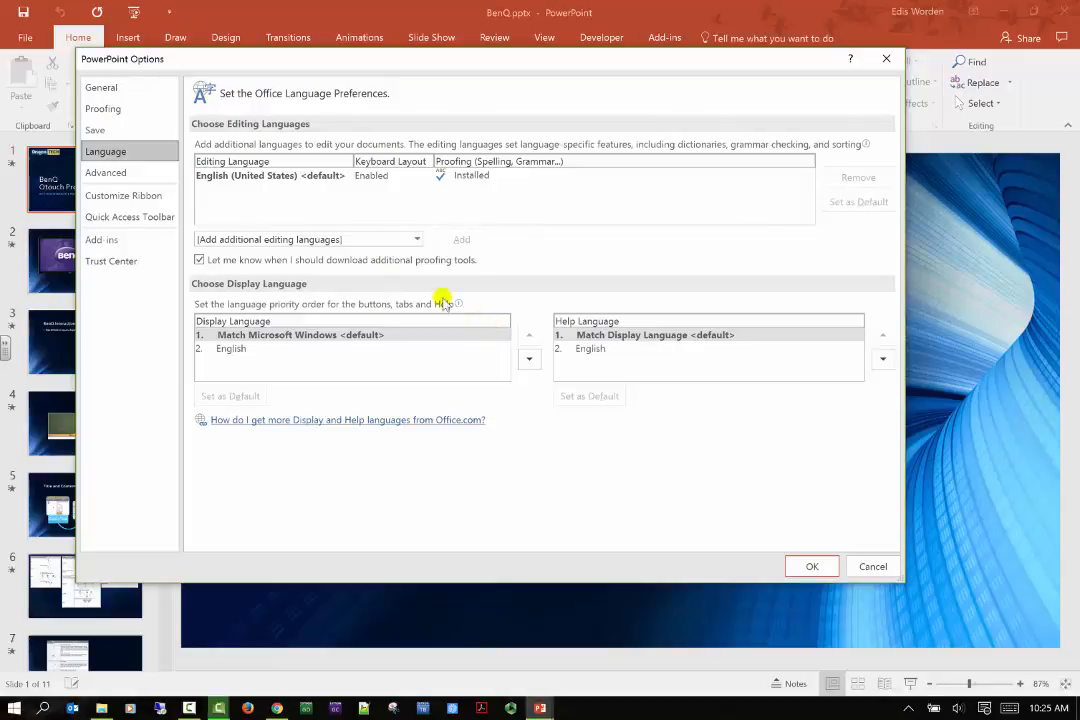
{"action": "left_click", "coordinate": [393, 240]}
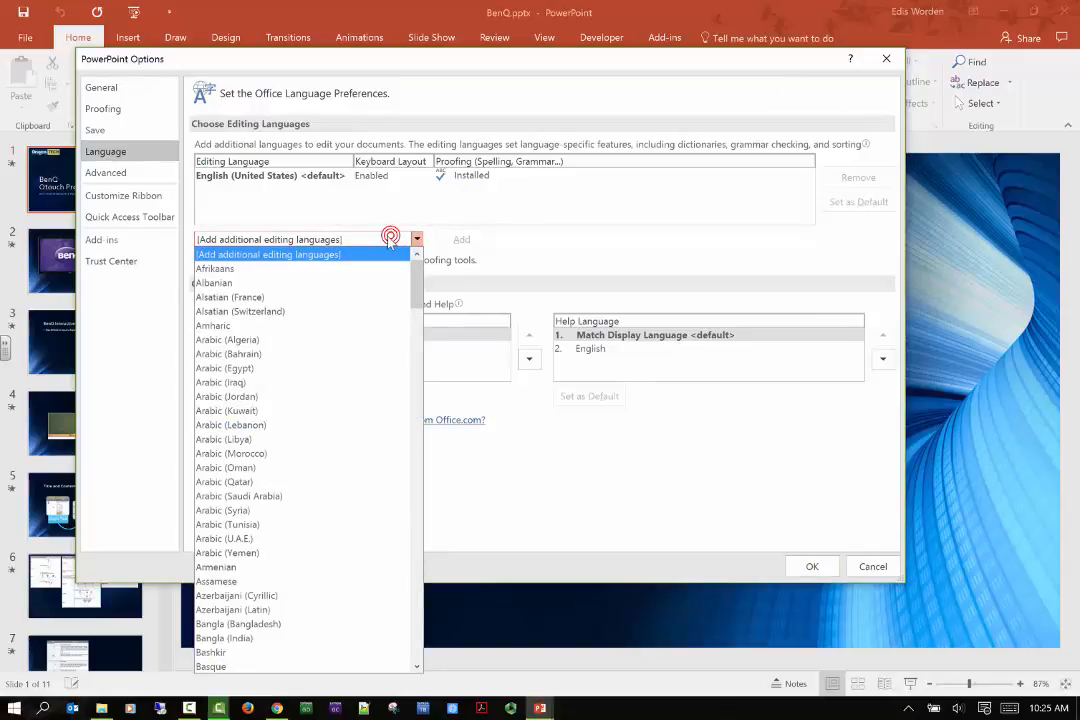
Skim the advanced options from the editing settings through to the print and general settings.
{"action": "left_click", "coordinate": [141, 171]}
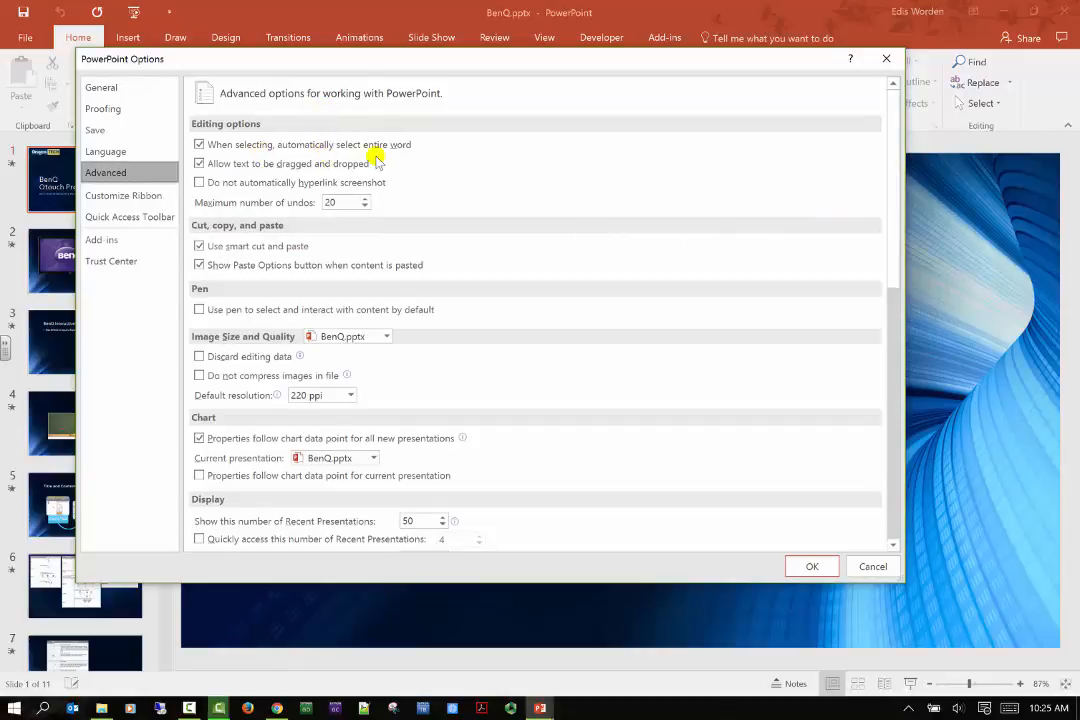
{"action": "scroll", "coordinate": [368, 158], "scroll_direction": "down", "scroll_amount": 1}
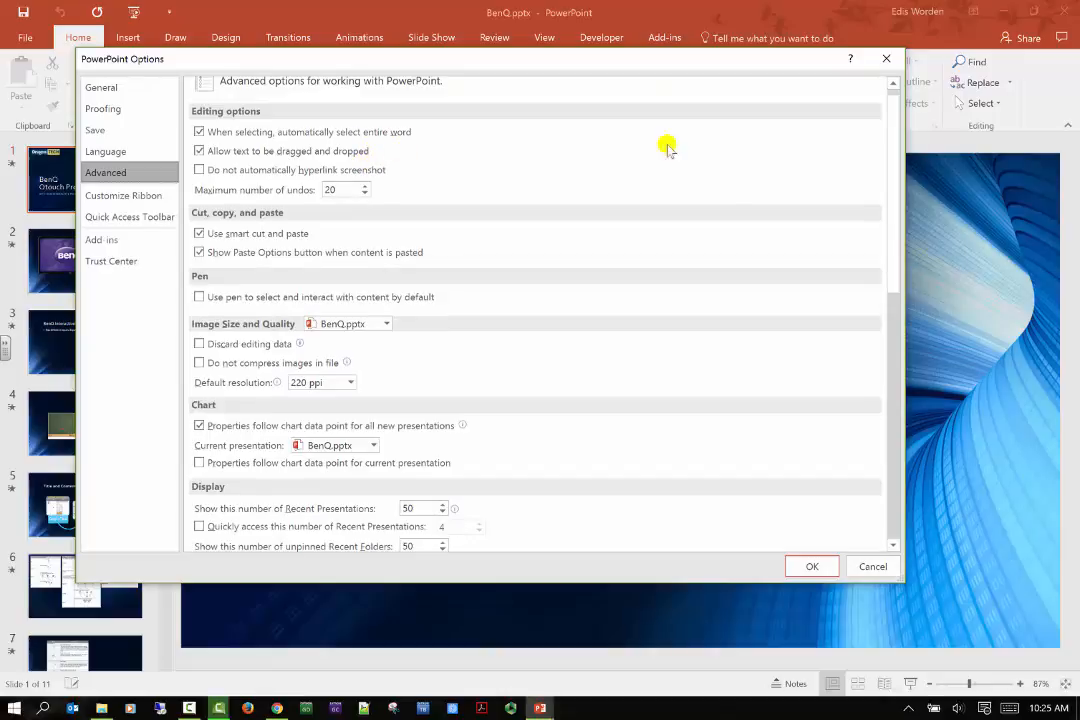
{"action": "scroll", "coordinate": [658, 212], "scroll_direction": "down", "scroll_amount": 10}
{"action": "scroll", "coordinate": [645, 245], "scroll_direction": "down", "scroll_amount": 5}
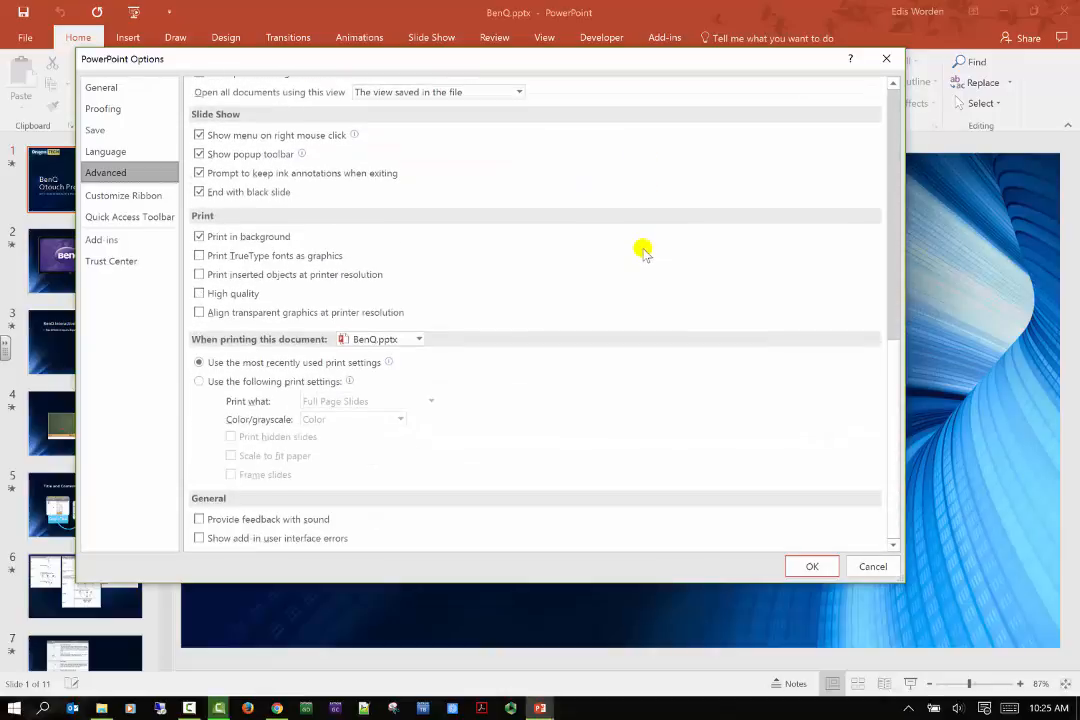
{"action": "scroll", "coordinate": [641, 248], "scroll_direction": "up", "scroll_amount": 8}
{"action": "scroll", "coordinate": [641, 254], "scroll_direction": "up", "scroll_amount": 6}
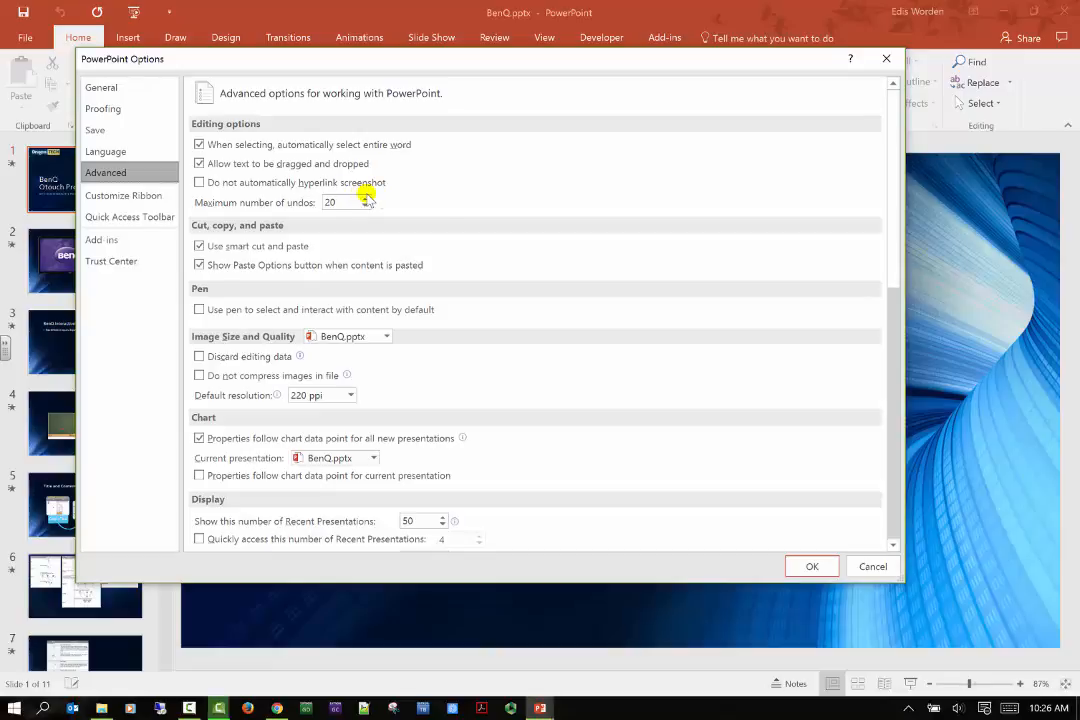
Try raising the maximum number of undos, set it back to 20, and close the options without saving.
{"action": "left_click", "coordinate": [364, 199]}
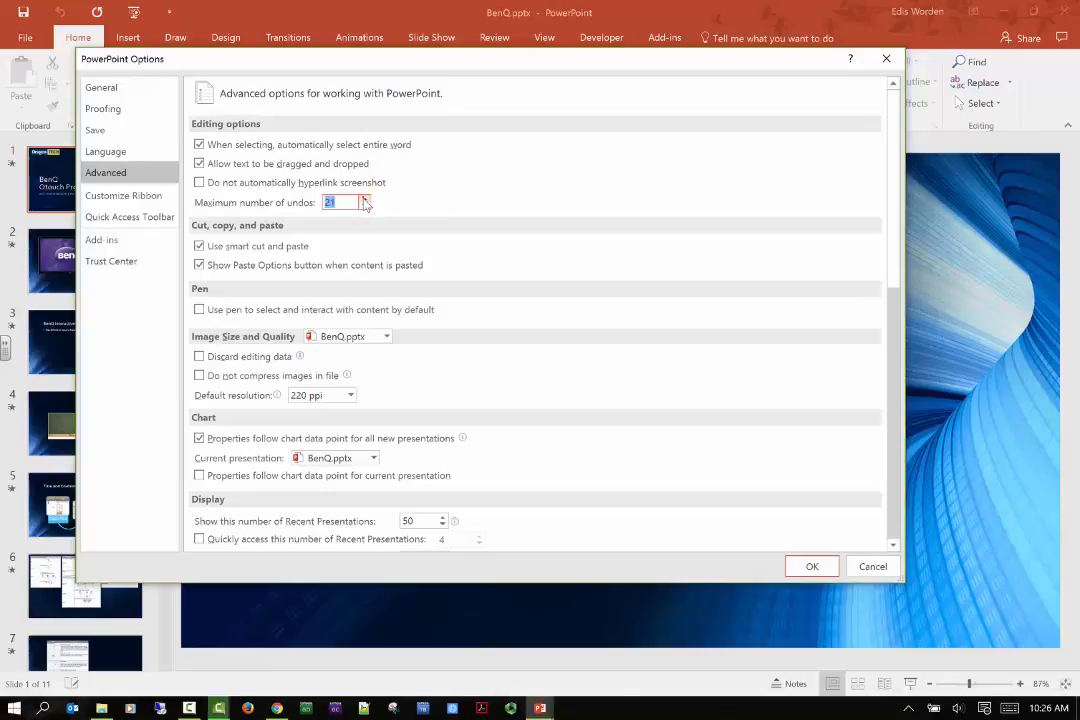
{"action": "left_click", "coordinate": [364, 199]}
{"action": "left_click", "coordinate": [365, 206]}
{"action": "left_click", "coordinate": [365, 206]}
{"action": "scroll", "coordinate": [385, 282], "scroll_direction": "down", "scroll_amount": 1}
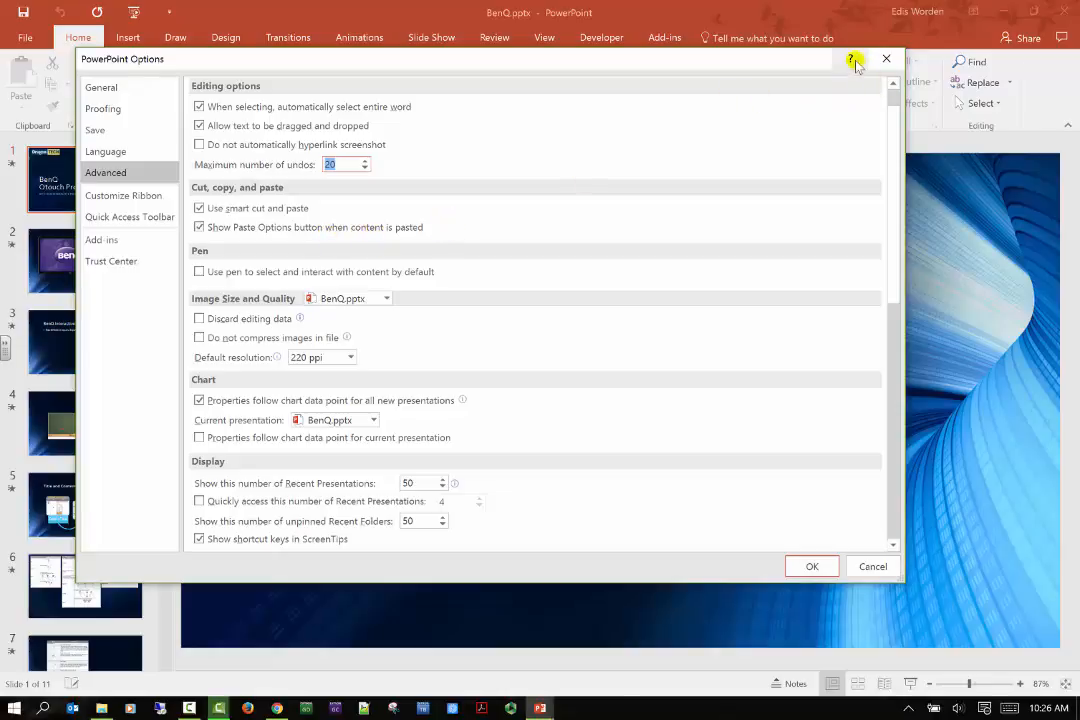
{"action": "left_click", "coordinate": [874, 566]}
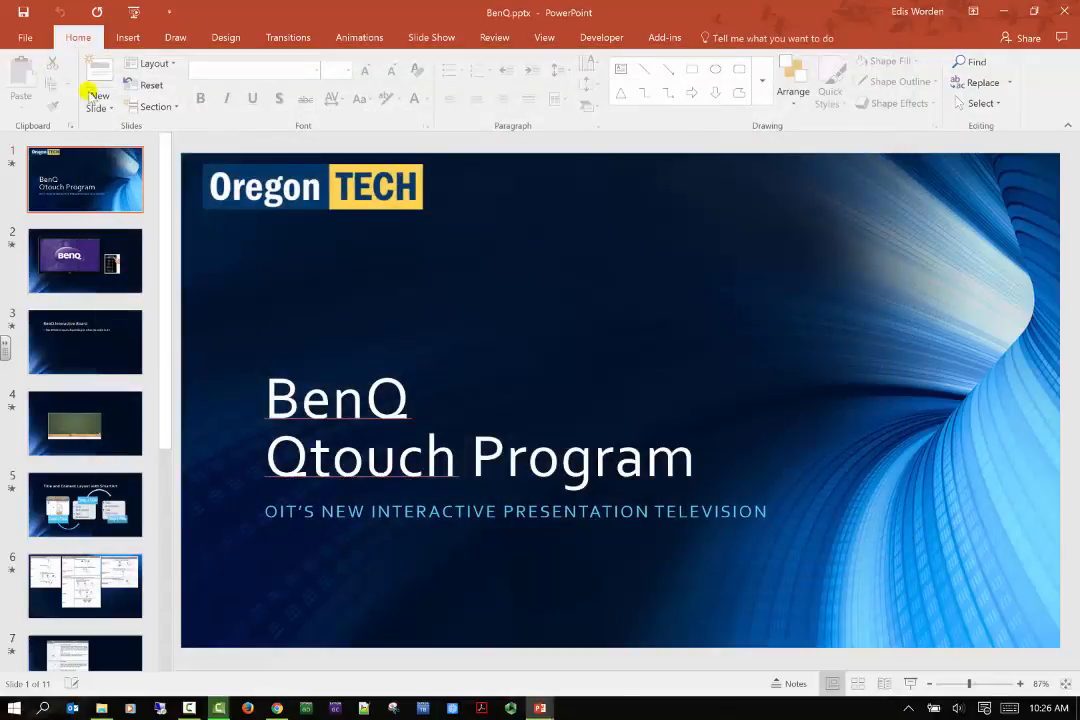
Copy the Oregon TECH logo on slide 1 and preview pasting it onto the slide as a picture.
{"action": "left_click", "coordinate": [332, 207]}
{"action": "right_click", "coordinate": [332, 207]}
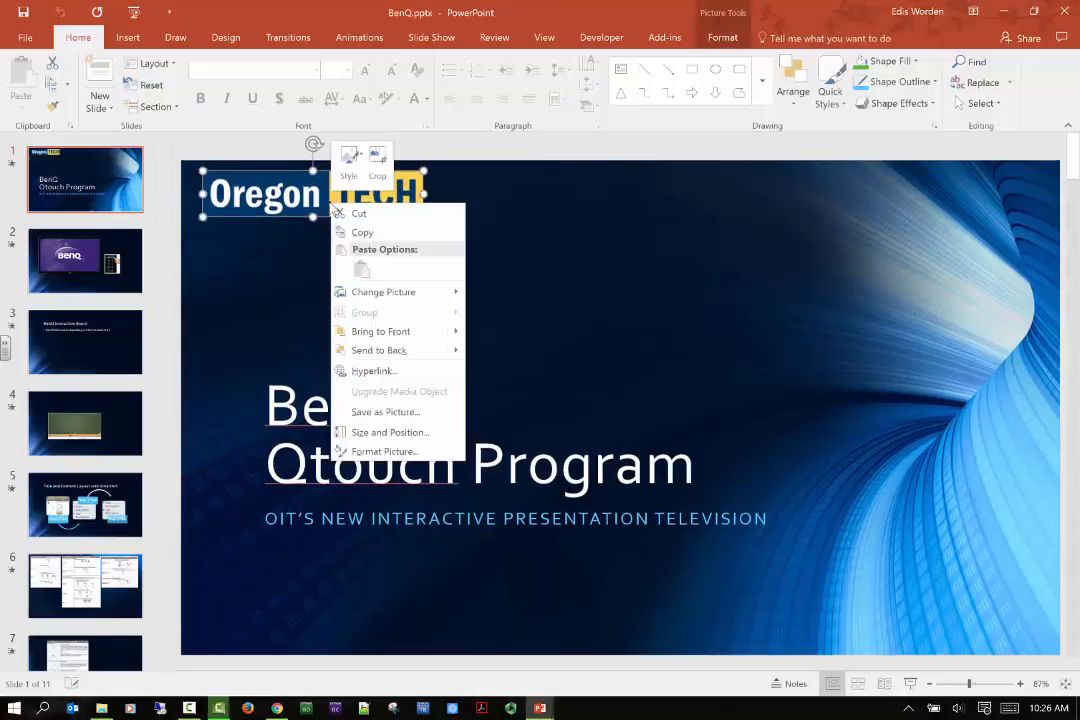
{"action": "left_click", "coordinate": [360, 230]}
{"action": "right_click", "coordinate": [474, 222]}
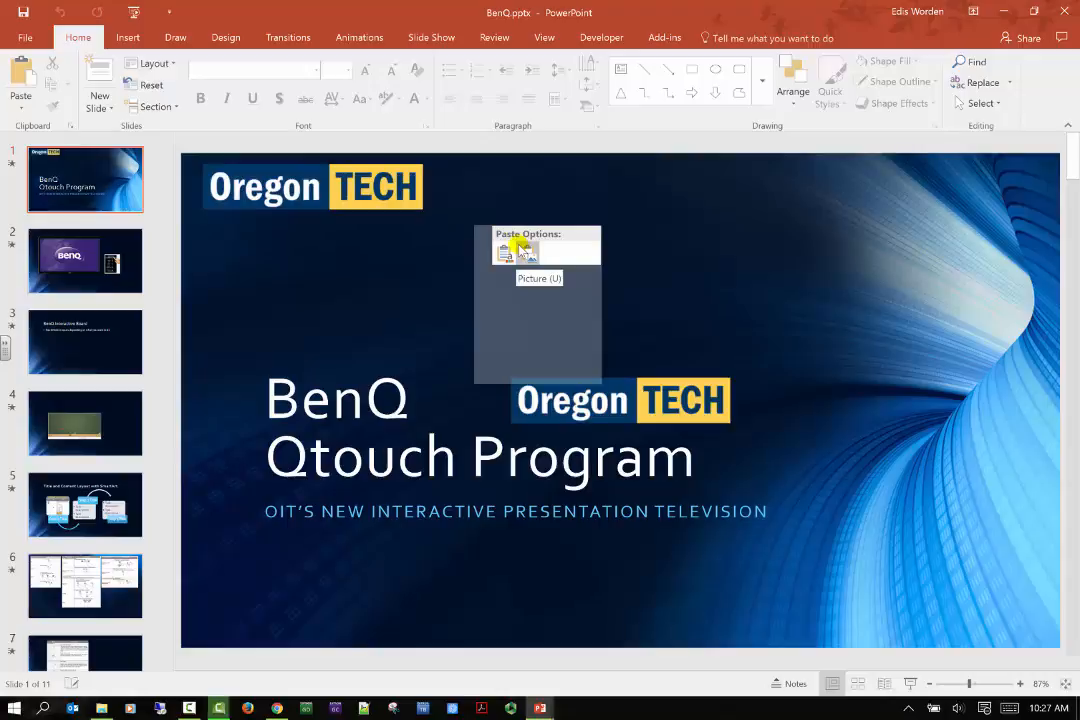
Reopen the PowerPoint options and show the image size and quality settings in the advanced options.
{"action": "left_click", "coordinate": [25, 37]}
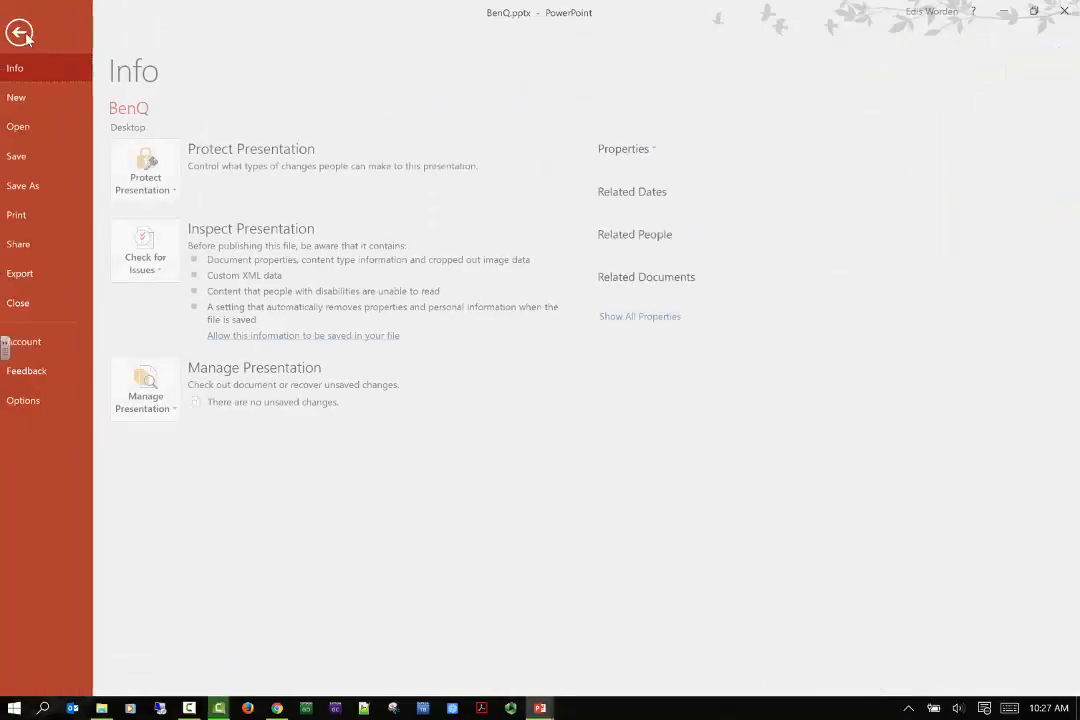
{"action": "left_click", "coordinate": [47, 401]}
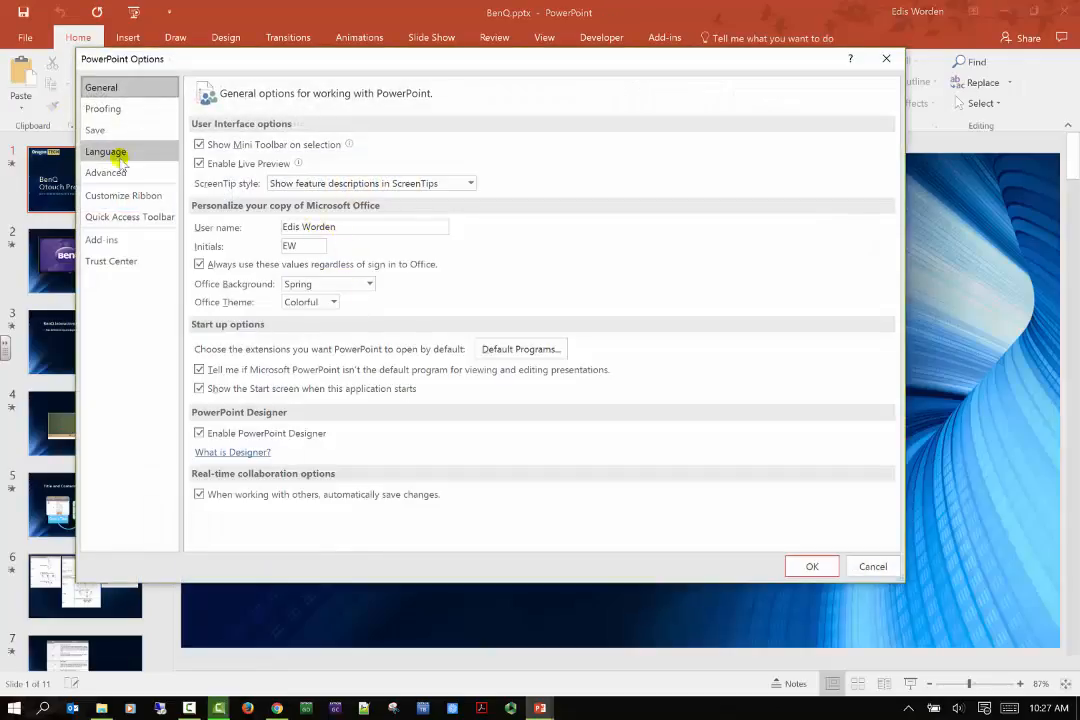
{"action": "left_click", "coordinate": [108, 172]}
{"action": "scroll", "coordinate": [432, 300], "scroll_direction": "down", "scroll_amount": 1}
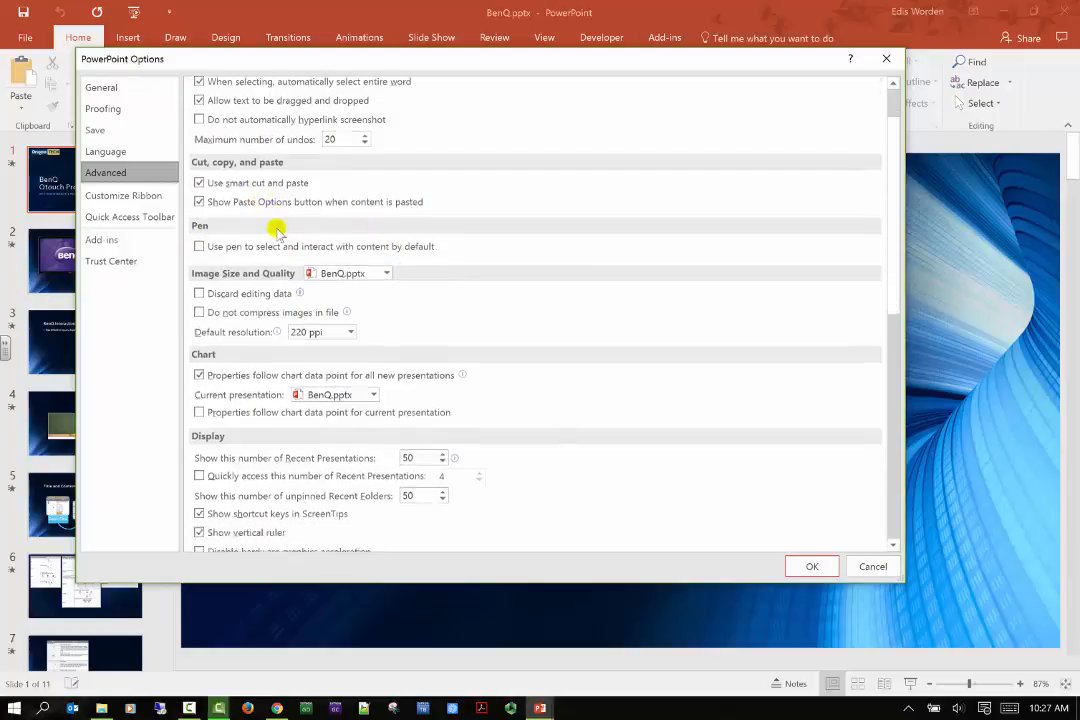
{"action": "scroll", "coordinate": [424, 236], "scroll_direction": "down", "scroll_amount": 3}
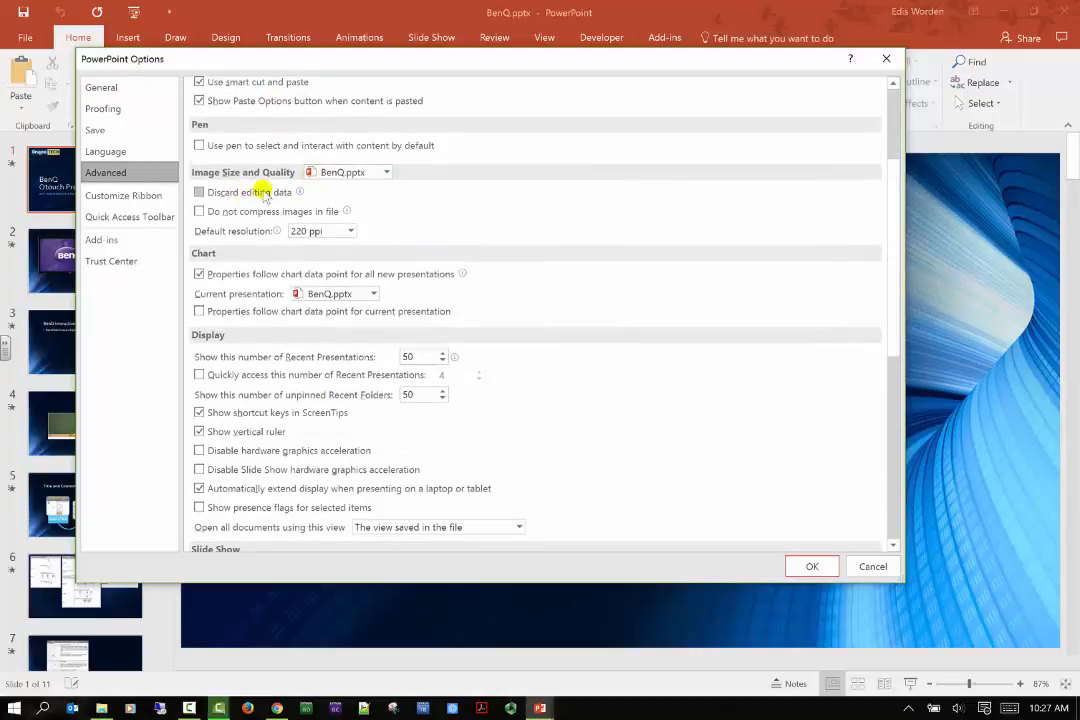
Check the presentations offered for image size and quality, and turn discarding editing data on and back off.
{"action": "left_click", "coordinate": [372, 173]}
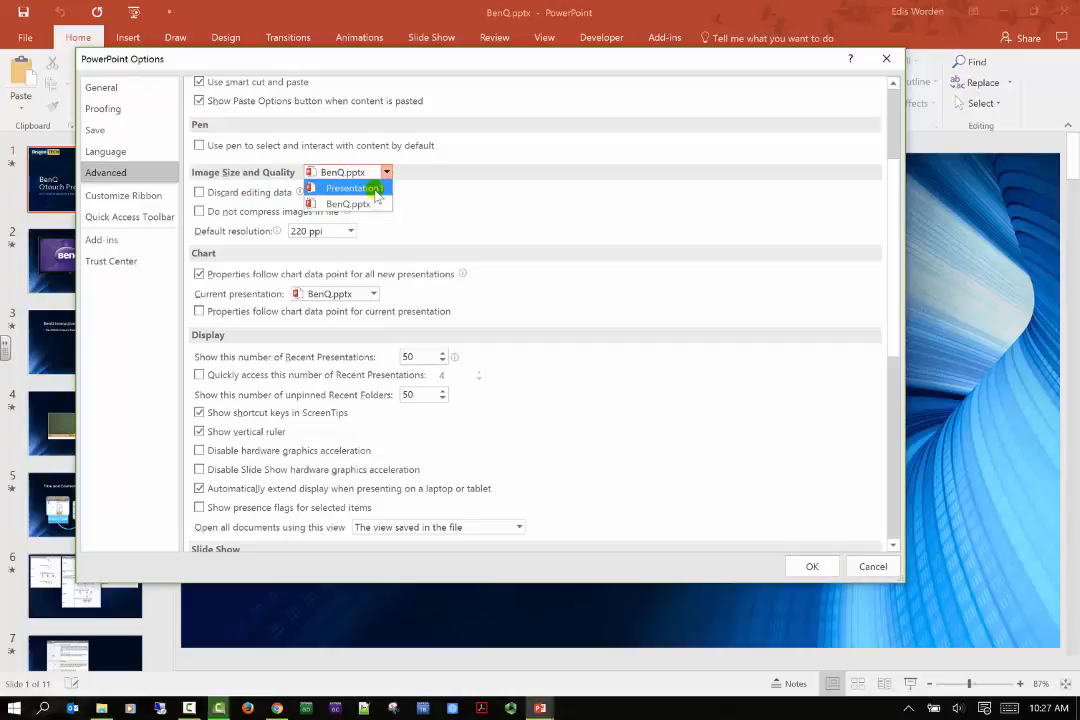
{"action": "left_click", "coordinate": [468, 201]}
{"action": "left_click", "coordinate": [257, 193]}
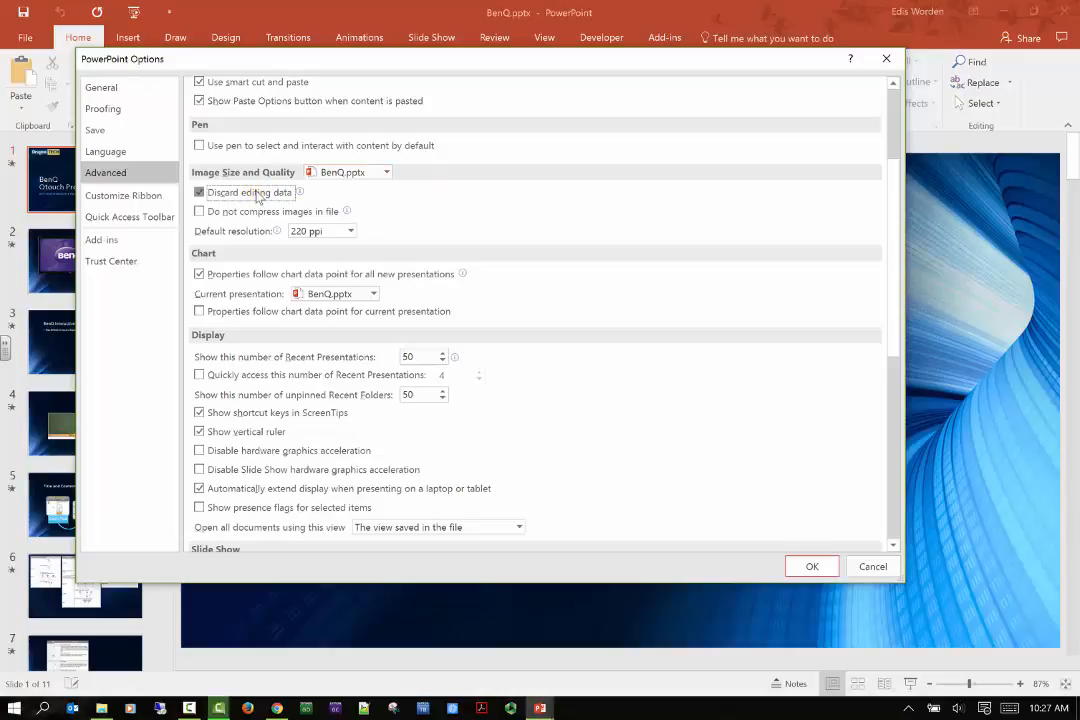
{"action": "left_click", "coordinate": [298, 193]}
{"action": "mouse_move", "coordinate": [346, 211]}
{"action": "scroll", "coordinate": [518, 228], "scroll_direction": "down", "scroll_amount": 1}
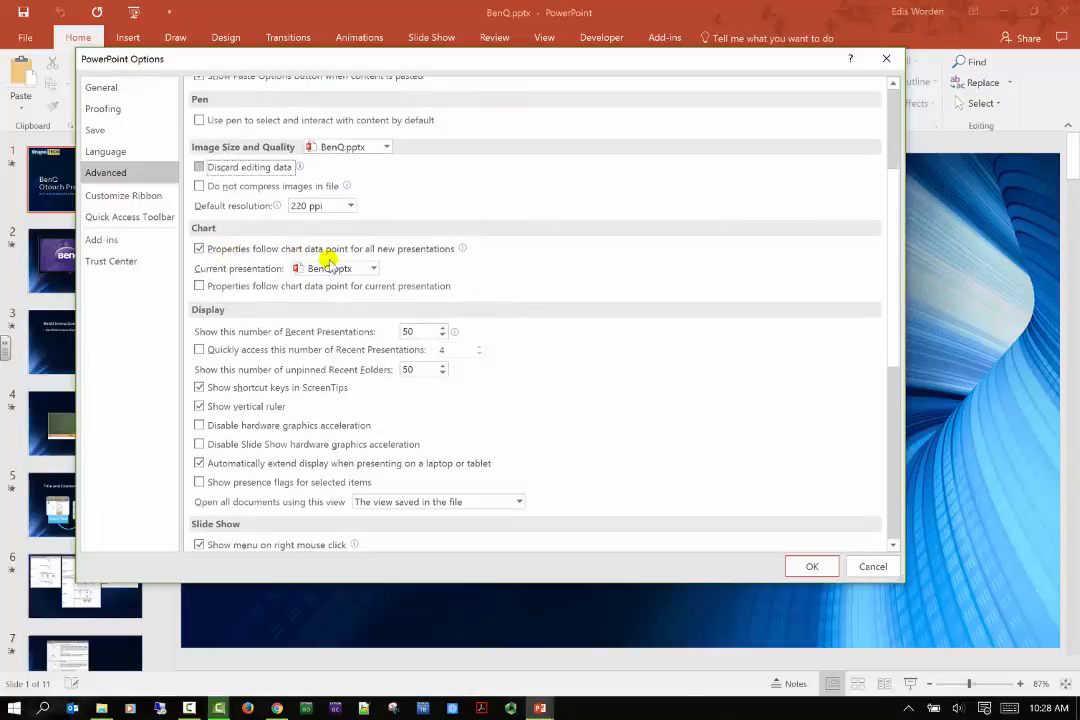
Read the explanation of chart data point properties and check the current presentation choice for charts.
{"action": "mouse_move", "coordinate": [464, 246]}
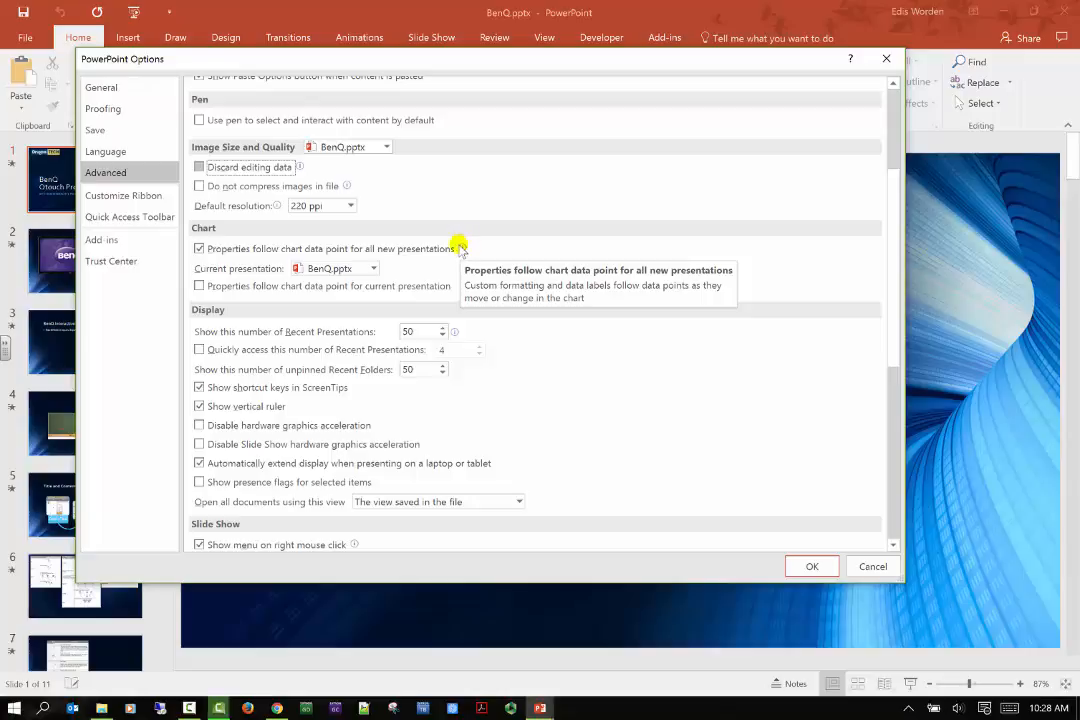
{"action": "left_click", "coordinate": [376, 268]}
{"action": "left_click", "coordinate": [338, 297]}
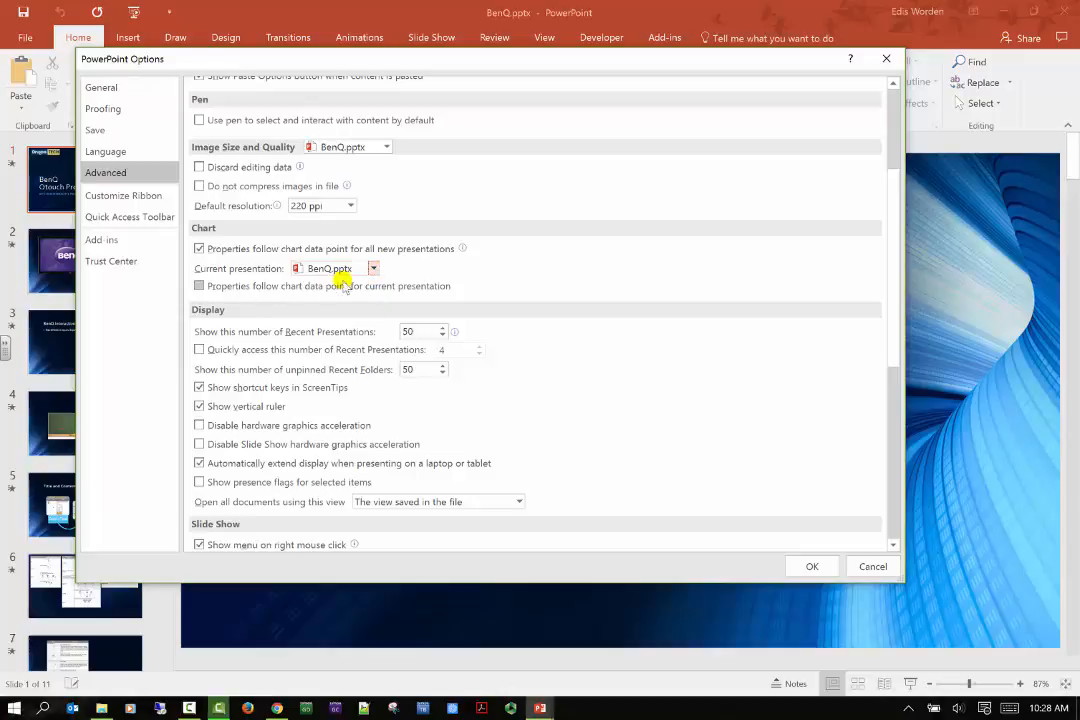
In the display options, set the number of Recent Presentations shown to 20.
{"action": "scroll", "coordinate": [287, 292], "scroll_direction": "down", "scroll_amount": 3}
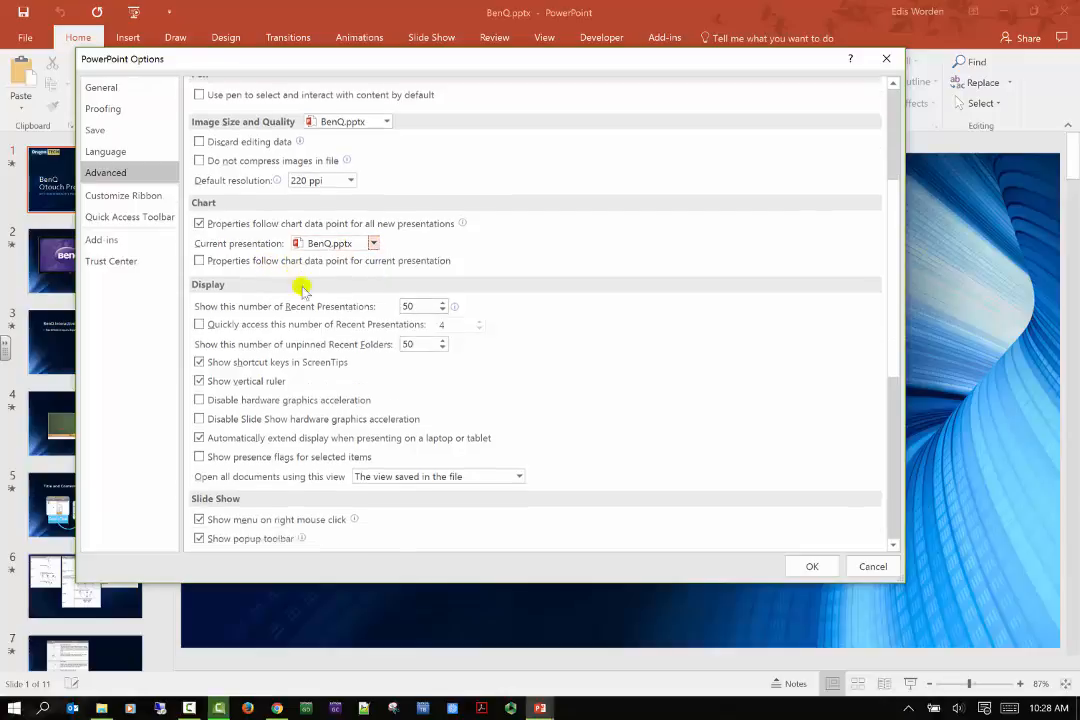
{"action": "scroll", "coordinate": [241, 234], "scroll_direction": "down", "scroll_amount": 2}
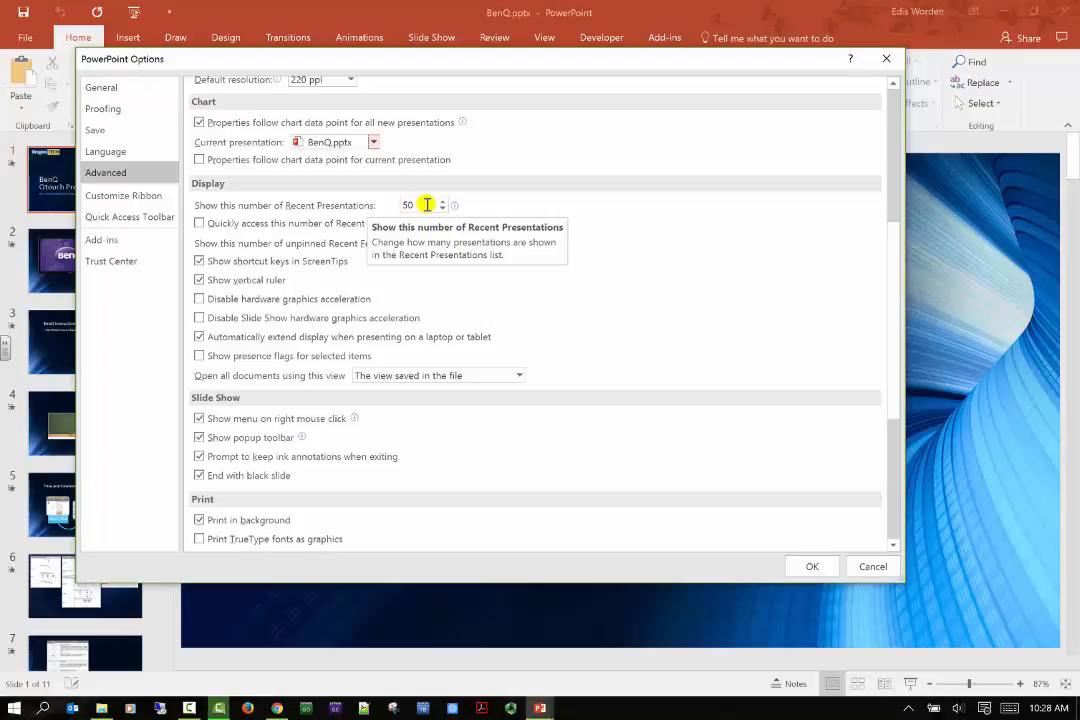
{"action": "left_click", "coordinate": [427, 204]}
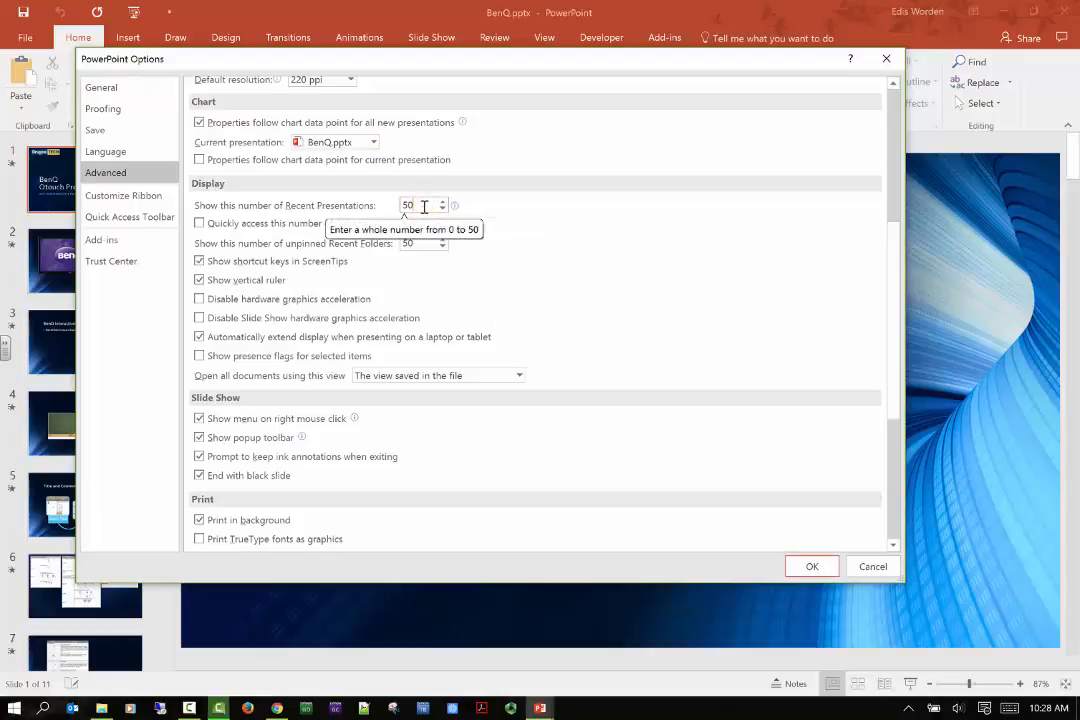
{"action": "double_click", "coordinate": [424, 205]}
{"action": "type", "text": "20"}
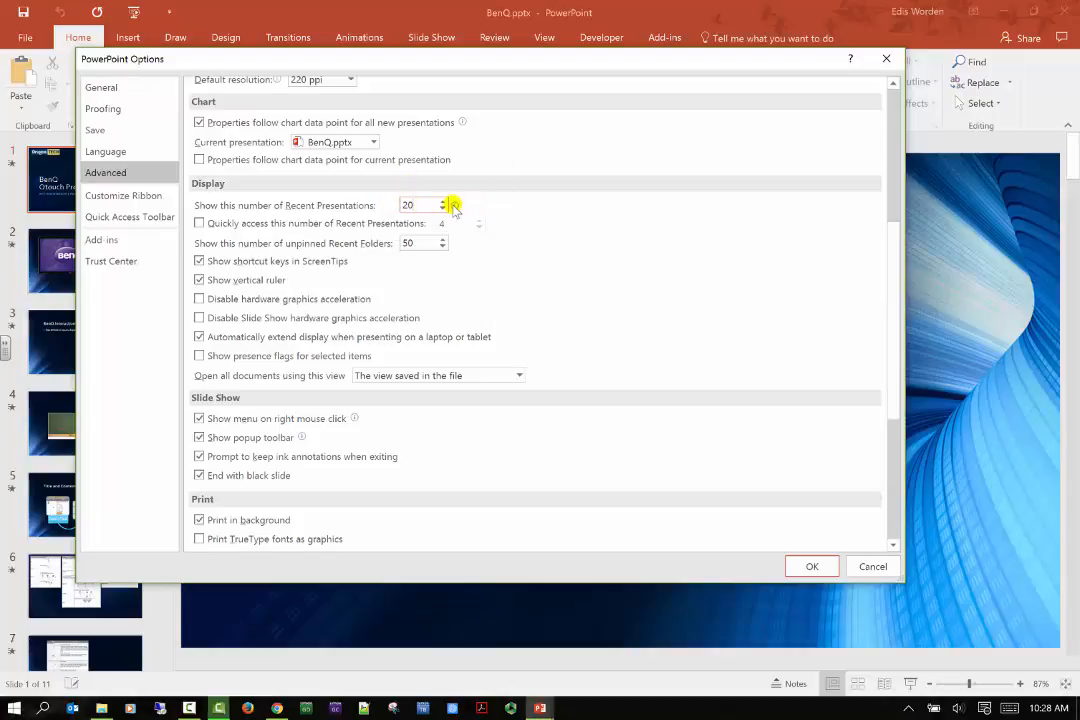
{"action": "mouse_move", "coordinate": [450, 205]}
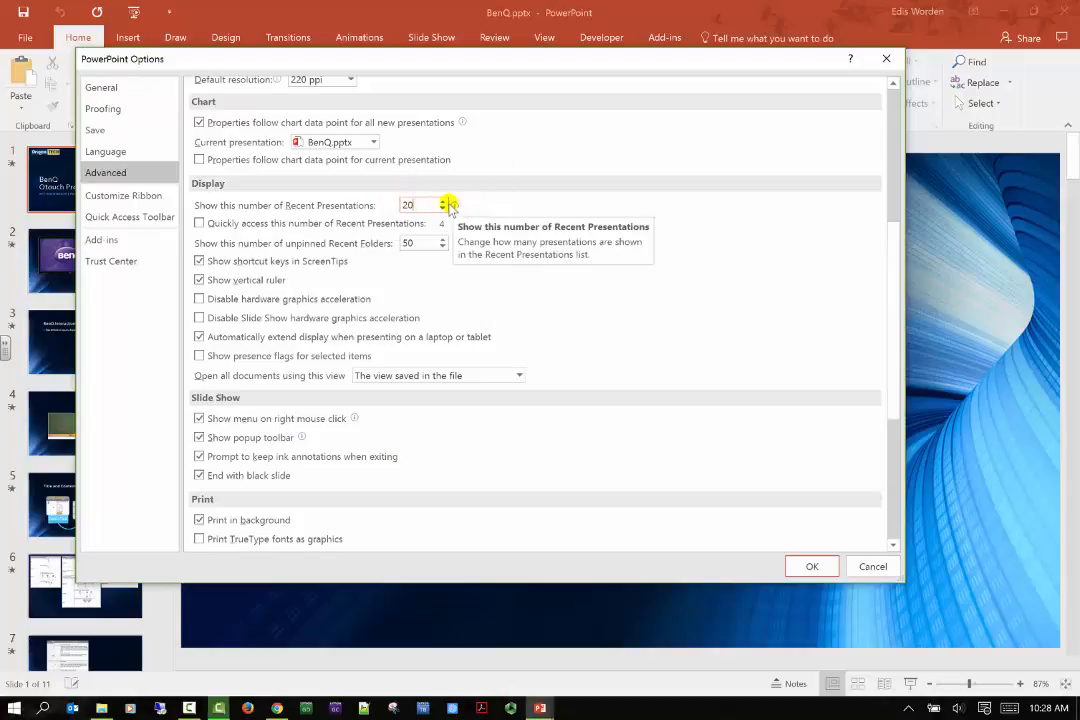
Enable quick access to Recent Presentations and set their number to 8.
{"action": "left_click", "coordinate": [329, 224]}
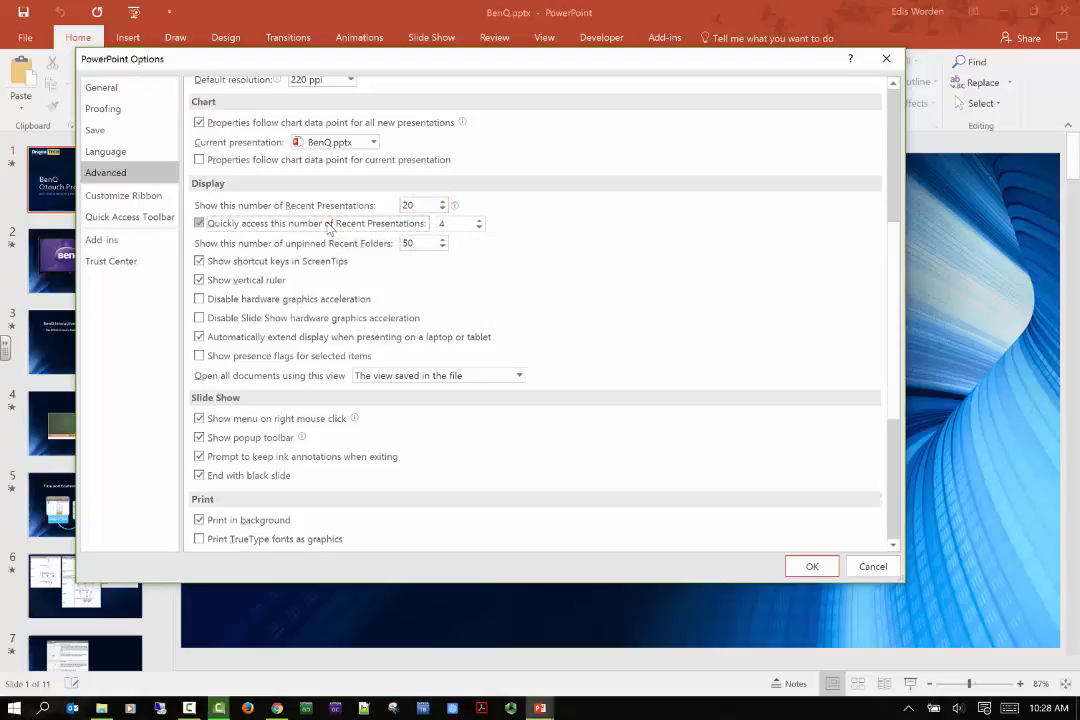
{"action": "left_click", "coordinate": [479, 221]}
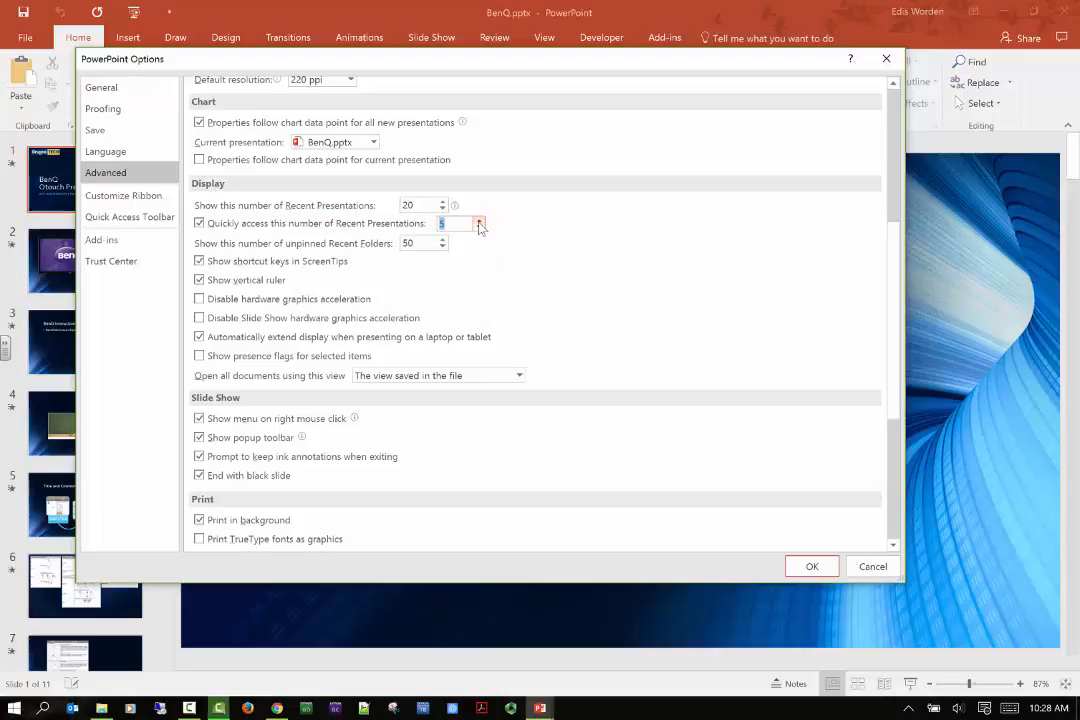
{"action": "left_click", "coordinate": [479, 221]}
{"action": "left_click", "coordinate": [479, 221]}
{"action": "left_click", "coordinate": [479, 221]}
Set the number of unpinned Recent Folders shown to 20.
{"action": "left_click", "coordinate": [421, 243]}
{"action": "double_click", "coordinate": [424, 243]}
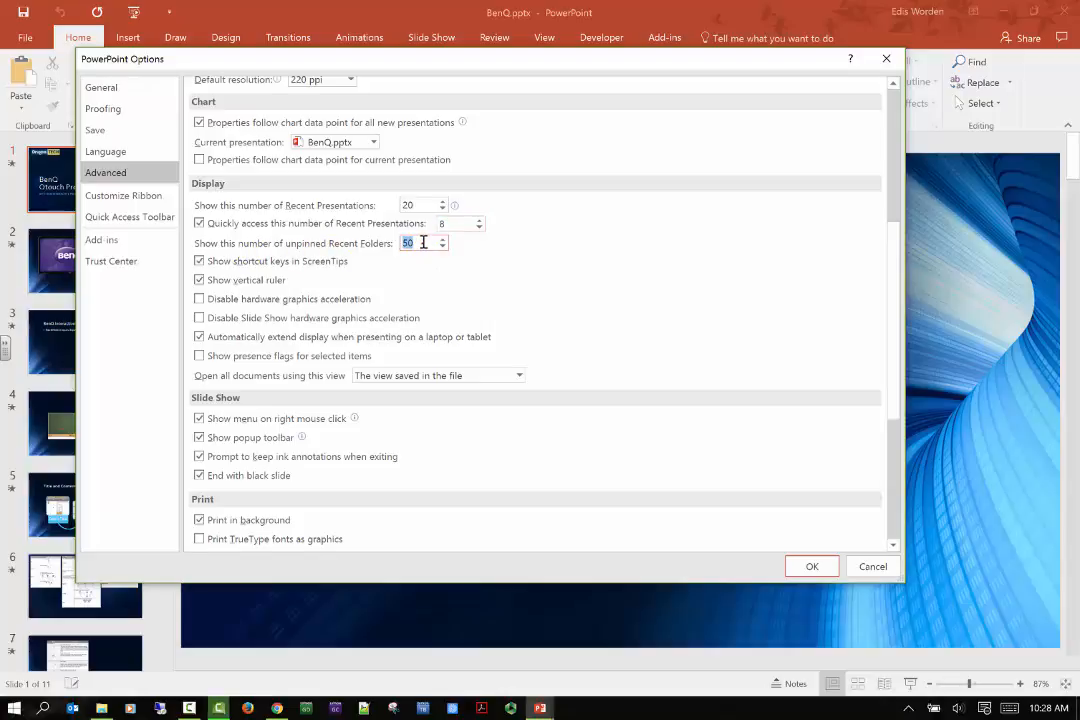
{"action": "type", "text": "20"}
Enable presence flags for selected items, apply the options, and place the cursor in slide 1's title.
{"action": "left_click_drag", "start_coordinate": [370, 57], "coordinate": [393, 46]}
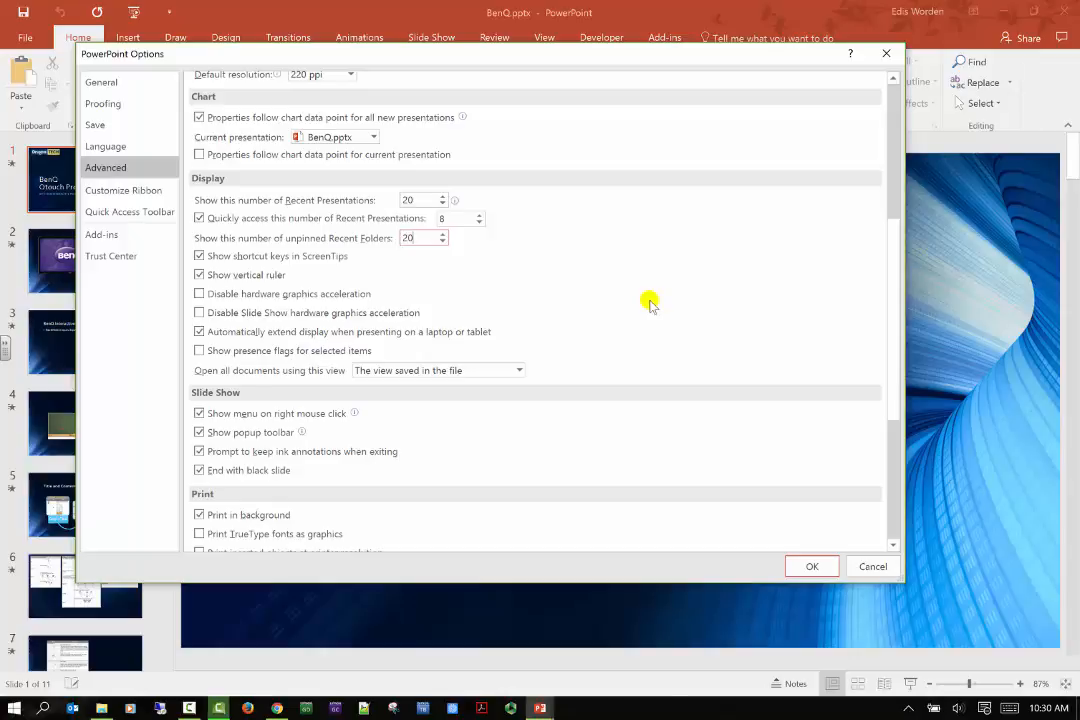
{"action": "left_click", "coordinate": [289, 355]}
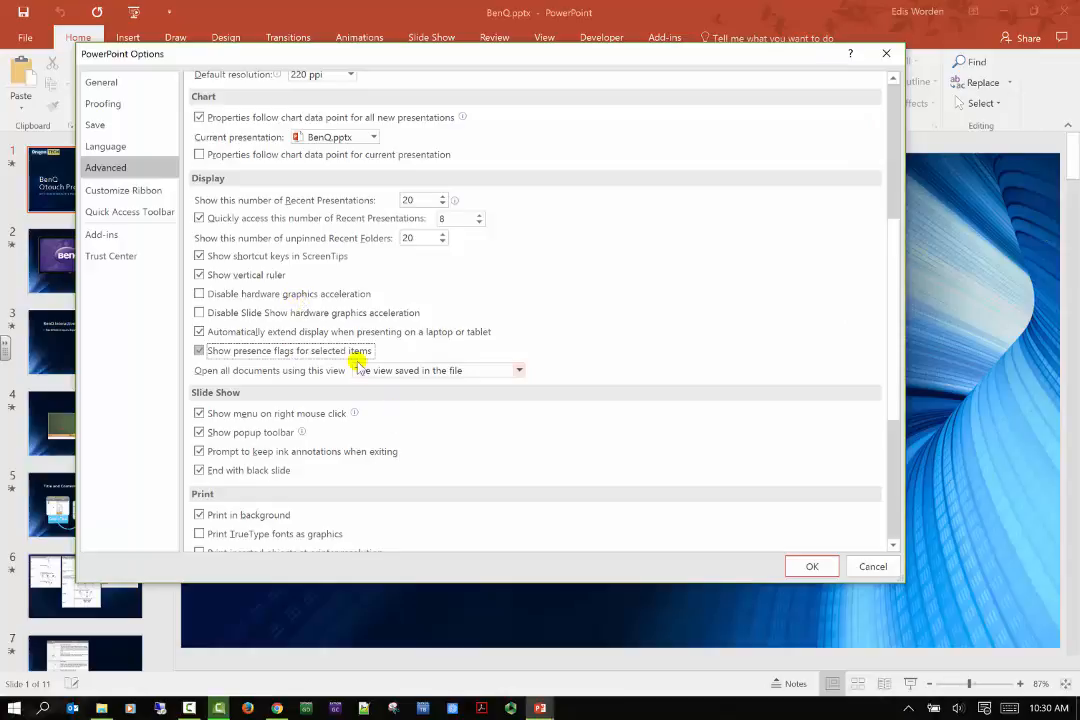
{"action": "left_click", "coordinate": [822, 568]}
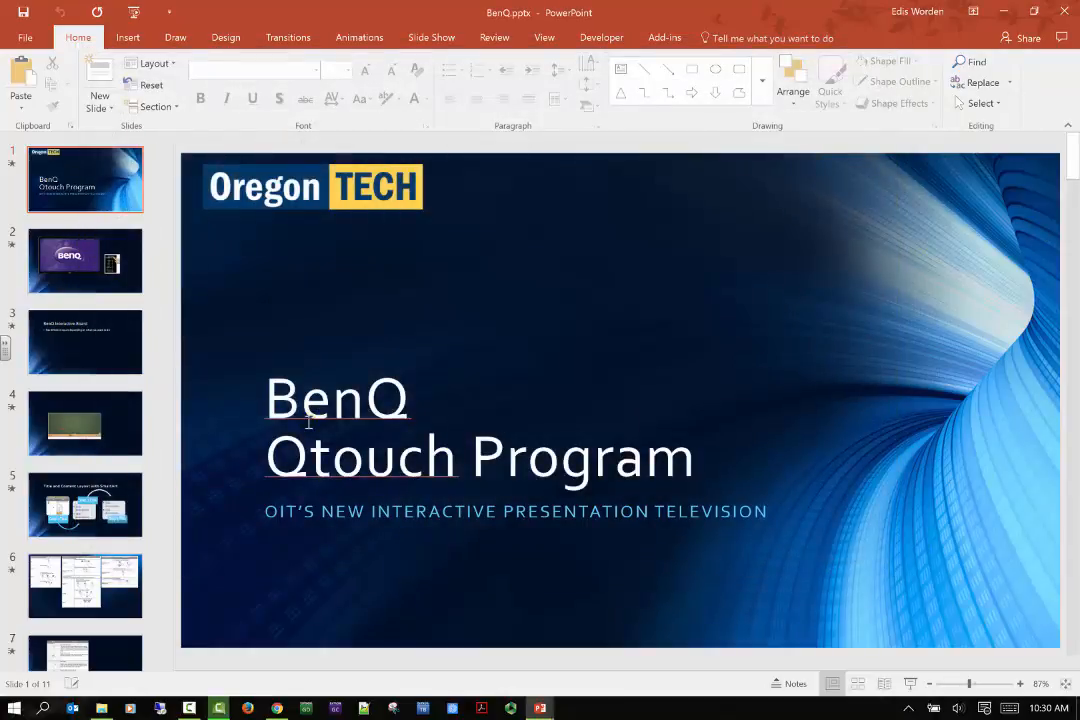
{"action": "left_click", "coordinate": [264, 358]}
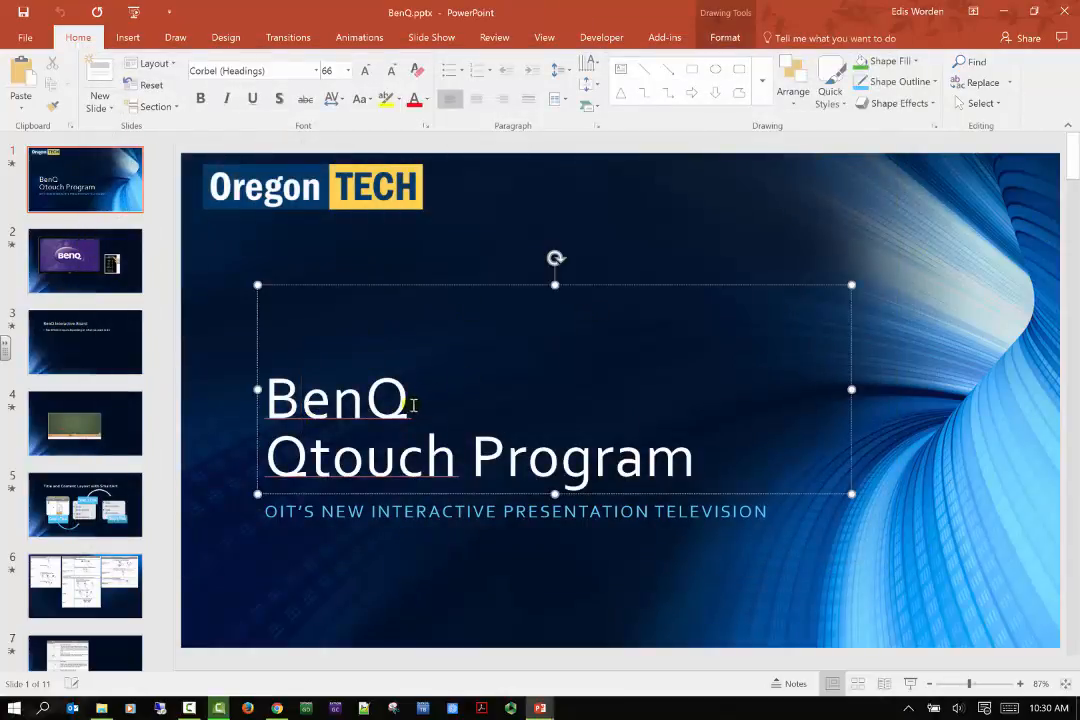
Place the cursor in slide 1's subtitle and examine the Slide Show settings for the right-click menu and popup toolbar in the advanced options.
{"action": "left_click", "coordinate": [417, 505]}
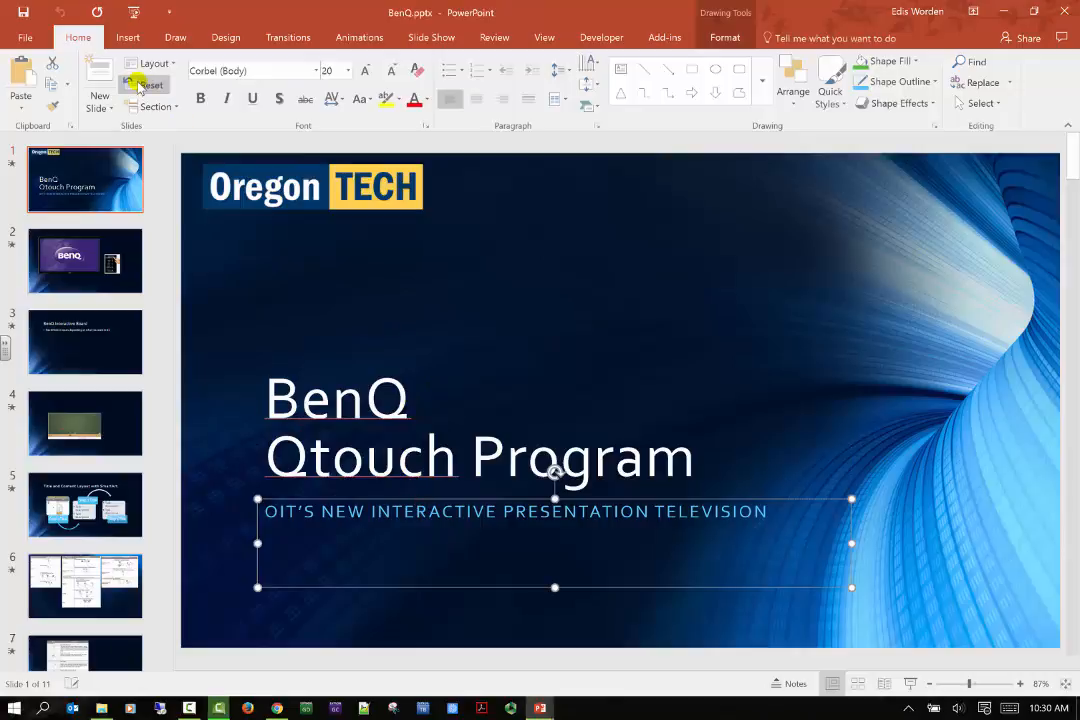
{"action": "left_click", "coordinate": [25, 37]}
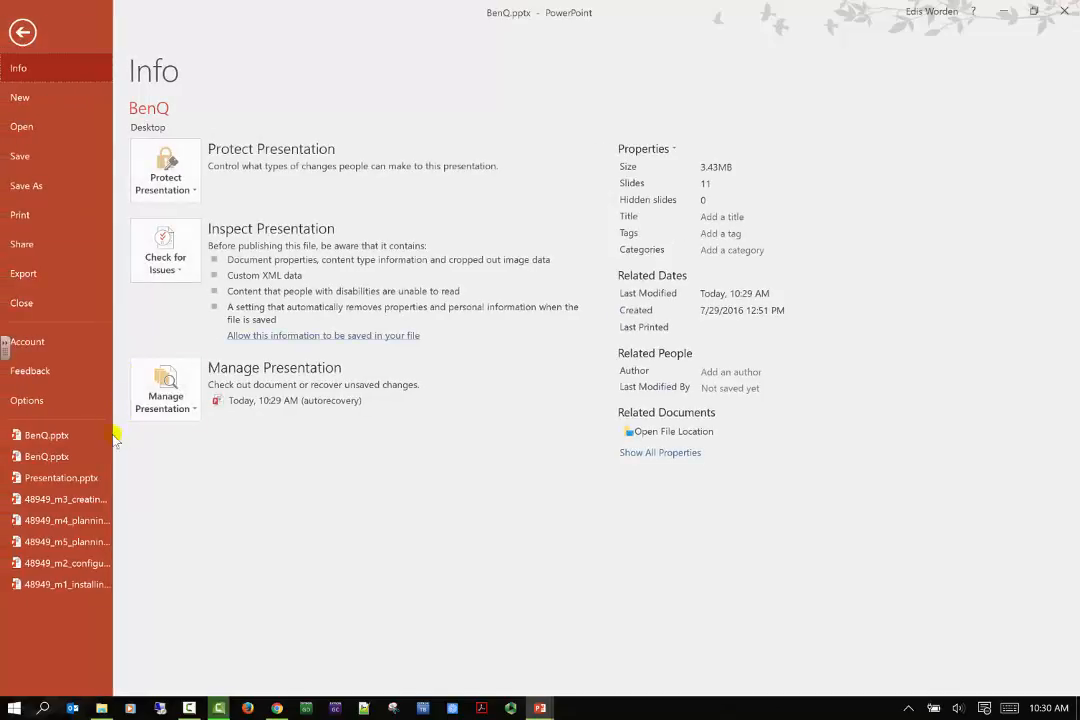
{"action": "left_click", "coordinate": [27, 400]}
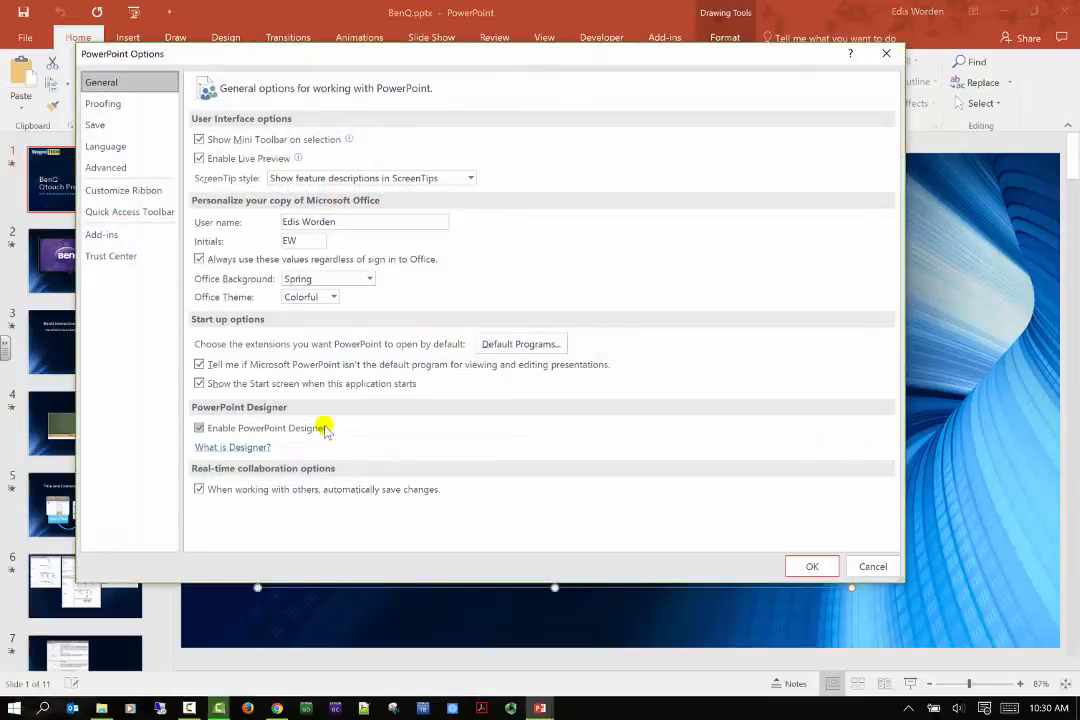
{"action": "left_click", "coordinate": [106, 167]}
{"action": "scroll", "coordinate": [434, 390], "scroll_direction": "down", "scroll_amount": 4}
{"action": "scroll", "coordinate": [444, 377], "scroll_direction": "down", "scroll_amount": 7}
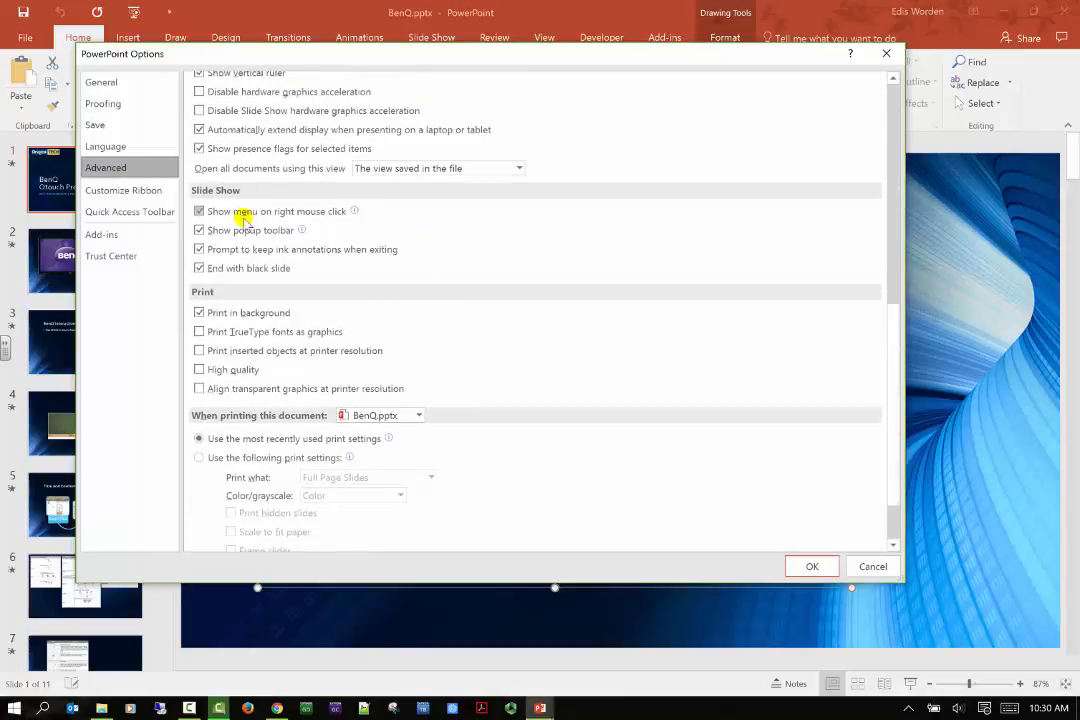
{"action": "mouse_move", "coordinate": [351, 212]}
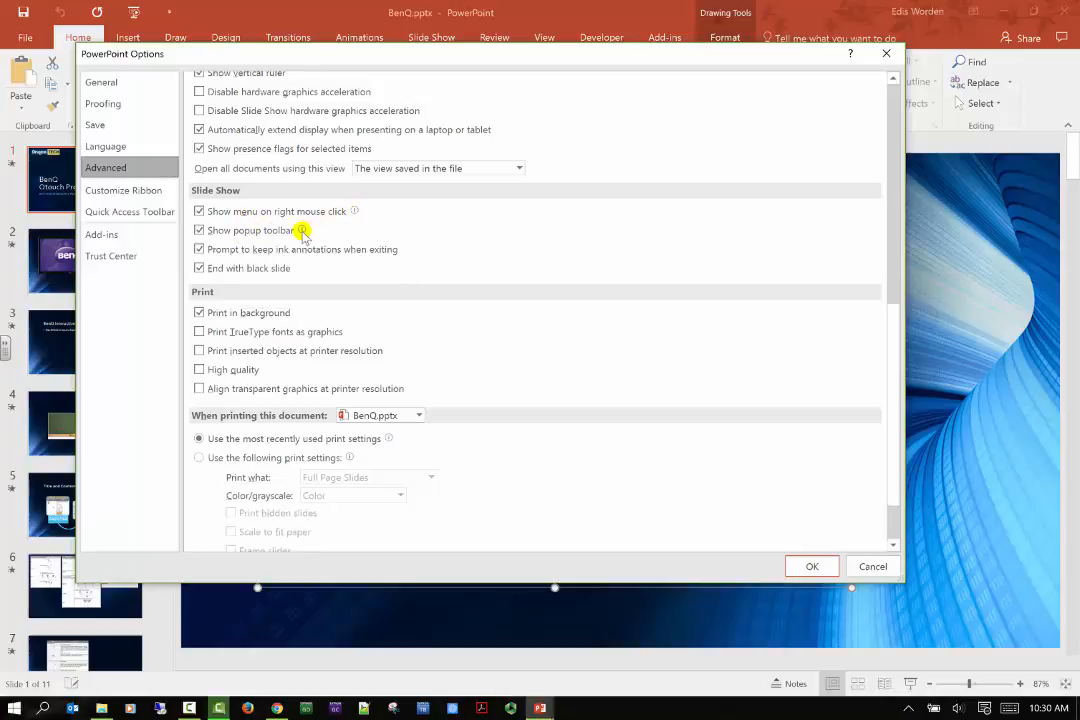
{"action": "mouse_move", "coordinate": [302, 231]}
Cancel the options, start the slide show from slide 1 to view its popup toolbar, and end the show.
{"action": "left_click", "coordinate": [873, 566]}
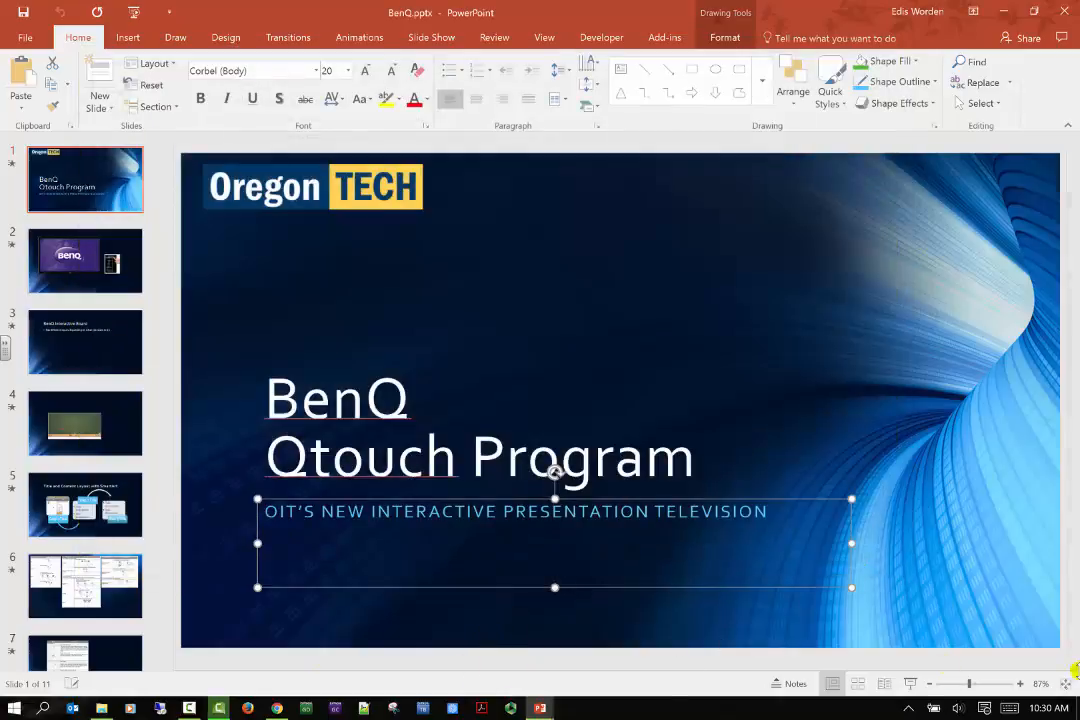
{"action": "left_click", "coordinate": [910, 683]}
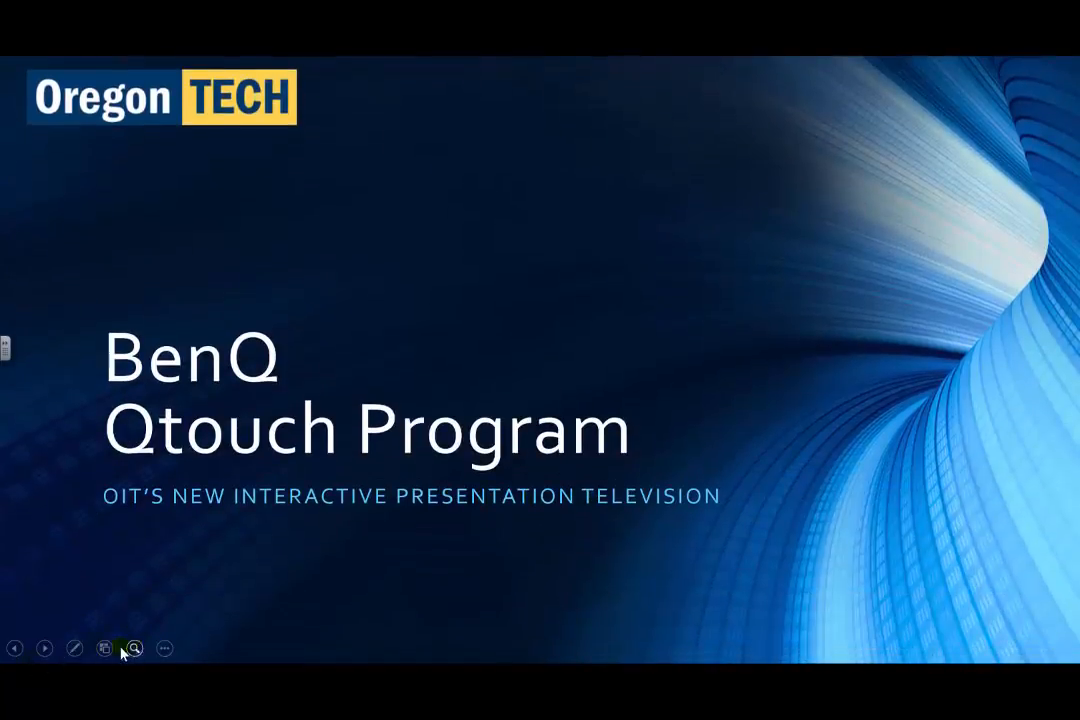
{"action": "key", "text": "Escape"}
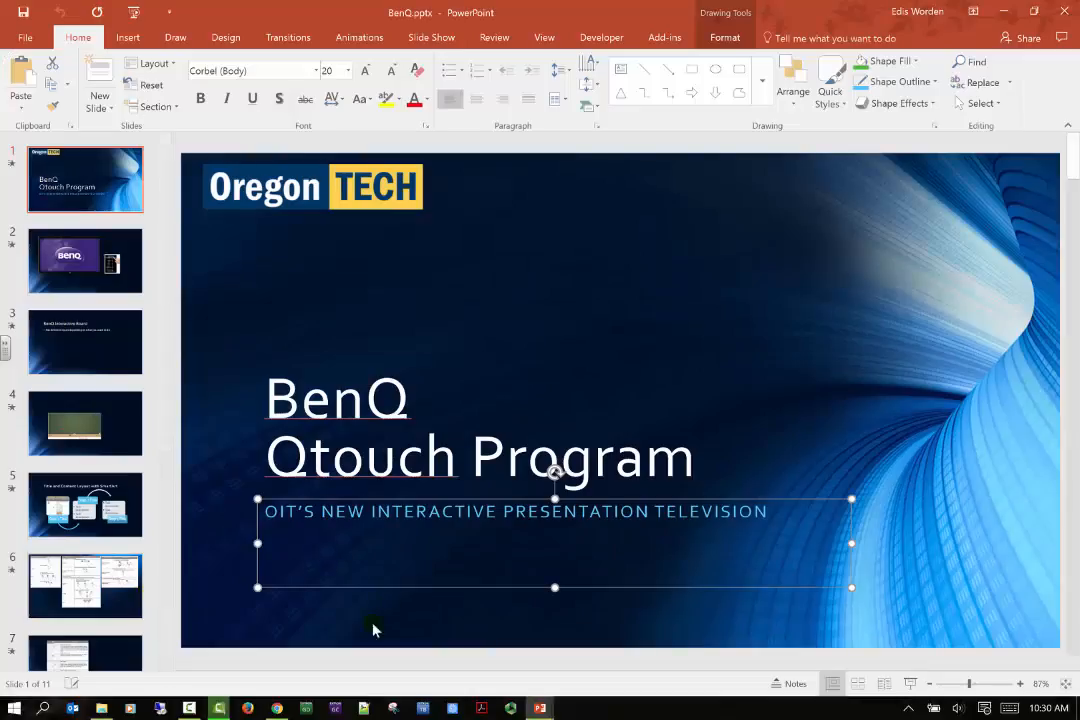
Review the Slide Show, Print and General settings in the advanced PowerPoint options.
{"action": "left_click", "coordinate": [24, 38]}
{"action": "left_click", "coordinate": [27, 399]}
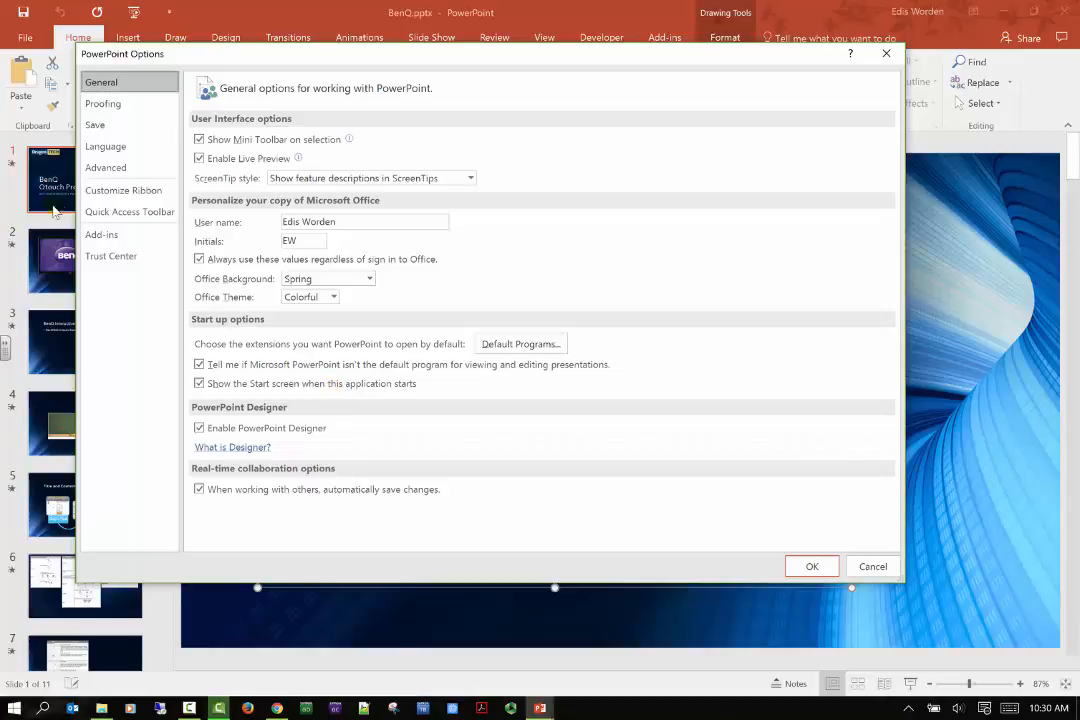
{"action": "left_click", "coordinate": [108, 168]}
{"action": "scroll", "coordinate": [410, 390], "scroll_direction": "down", "scroll_amount": 2}
{"action": "scroll", "coordinate": [428, 385], "scroll_direction": "down", "scroll_amount": 6}
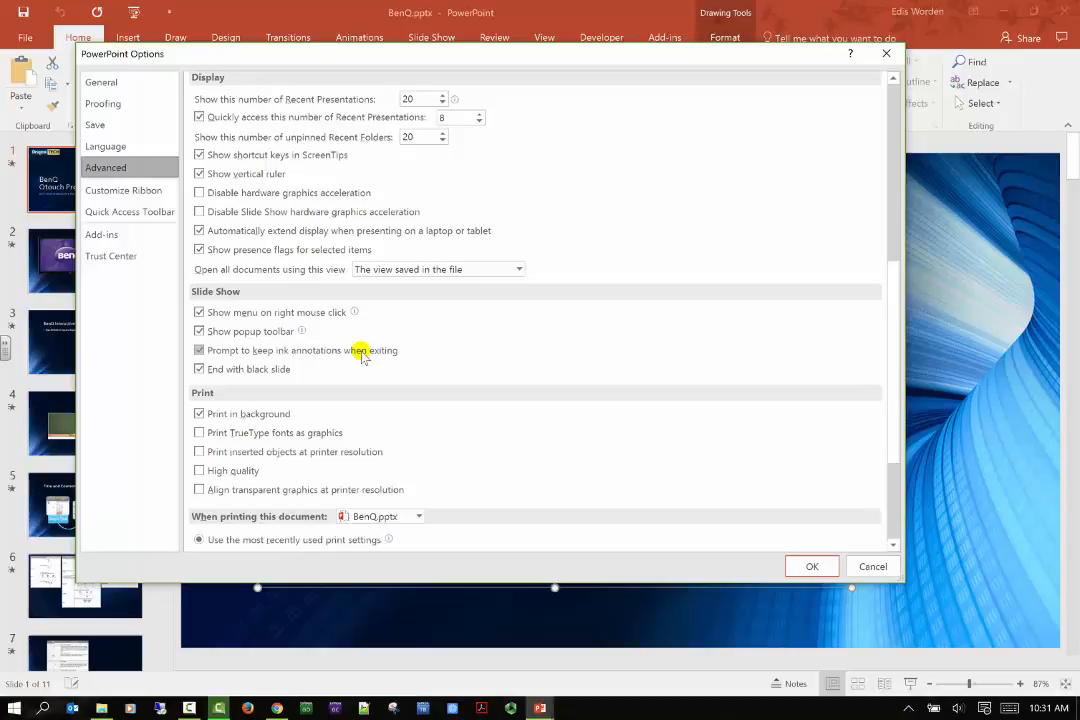
{"action": "scroll", "coordinate": [362, 357], "scroll_direction": "down", "scroll_amount": 1}
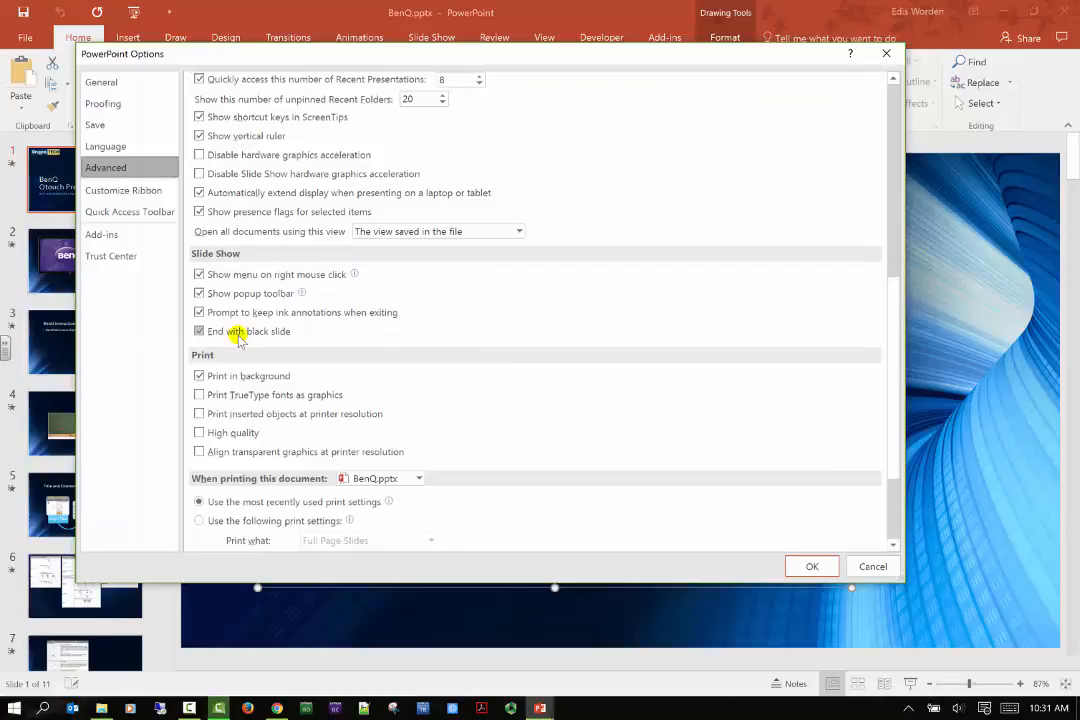
{"action": "scroll", "coordinate": [362, 304], "scroll_direction": "down", "scroll_amount": 3}
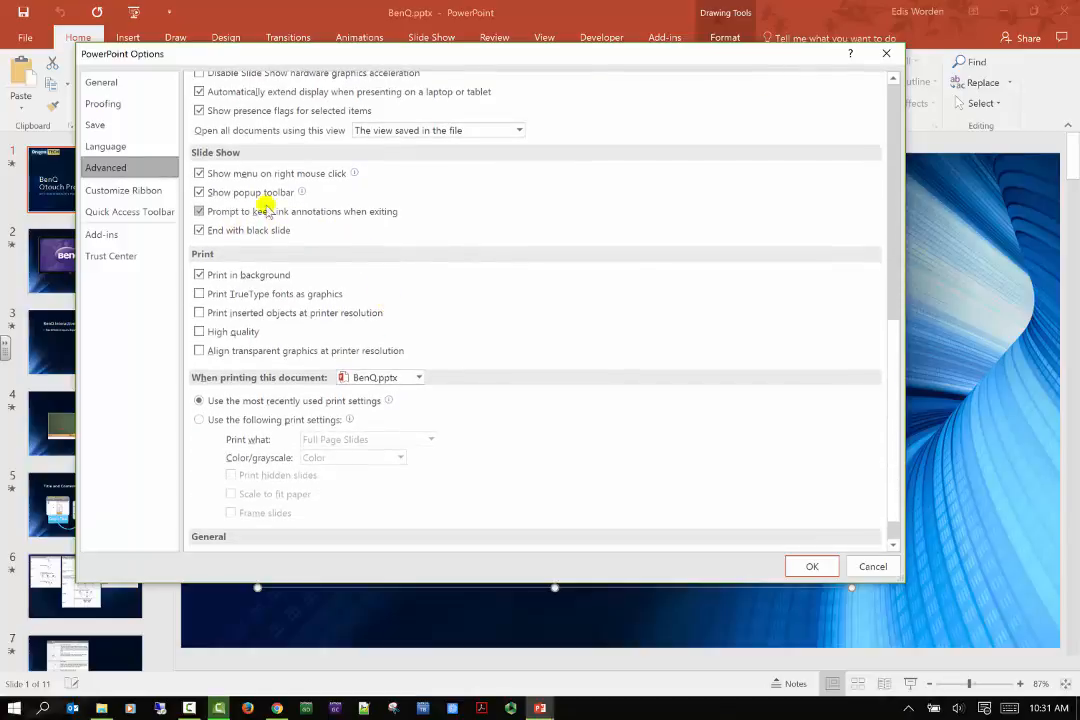
{"action": "scroll", "coordinate": [290, 250], "scroll_direction": "down", "scroll_amount": 1}
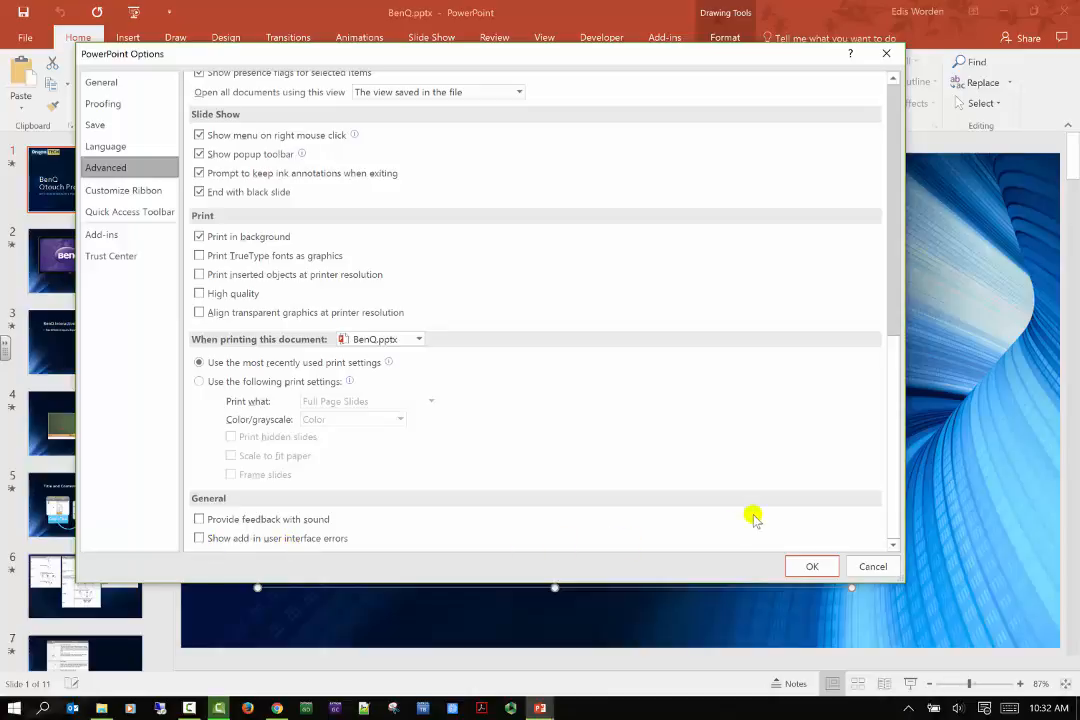
In the ribbon customization, enable the Recording main tab and expand it to show its groups.
{"action": "left_click", "coordinate": [133, 191]}
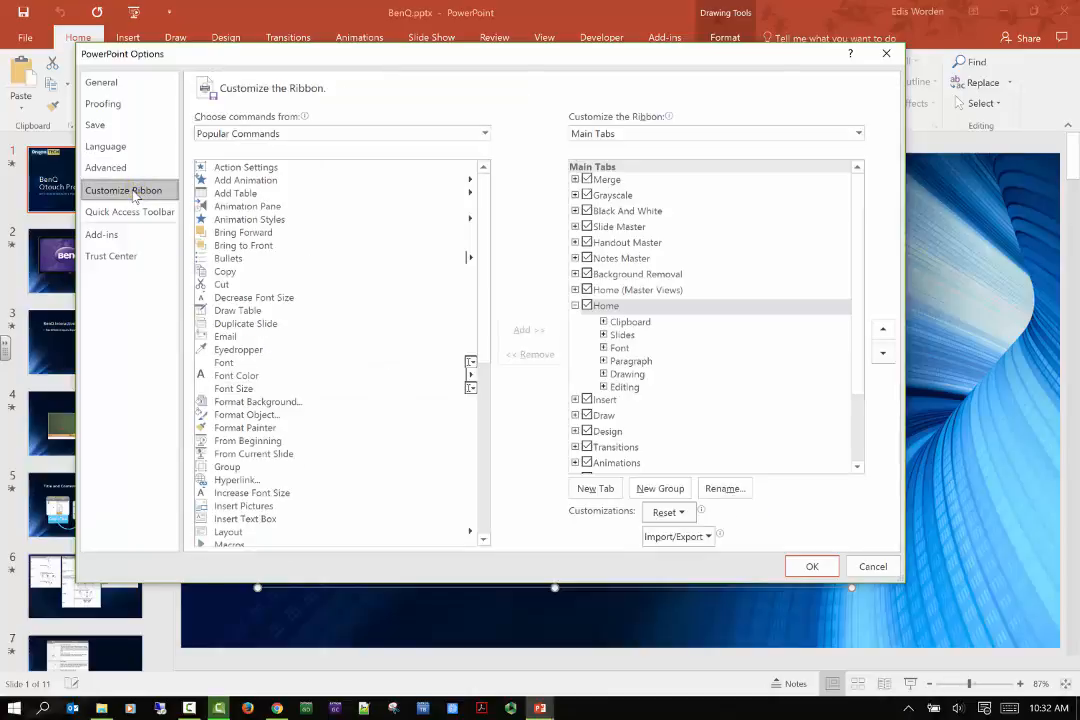
{"action": "left_click", "coordinate": [575, 305]}
{"action": "scroll", "coordinate": [574, 308], "scroll_direction": "down", "scroll_amount": 1}
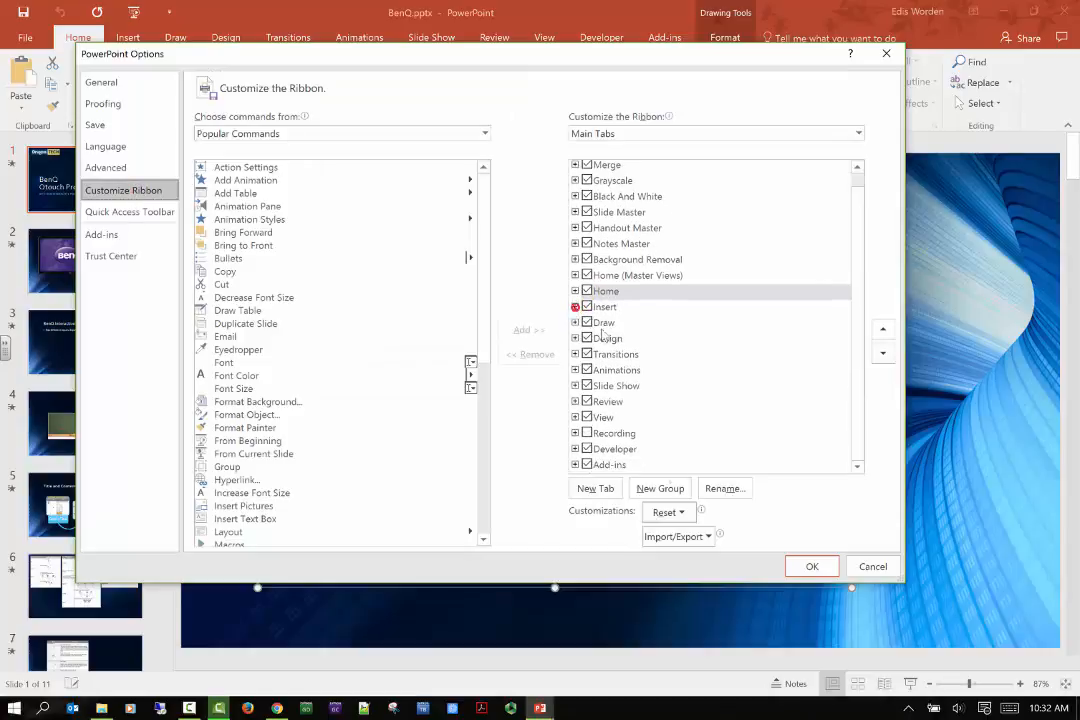
{"action": "left_click", "coordinate": [582, 433]}
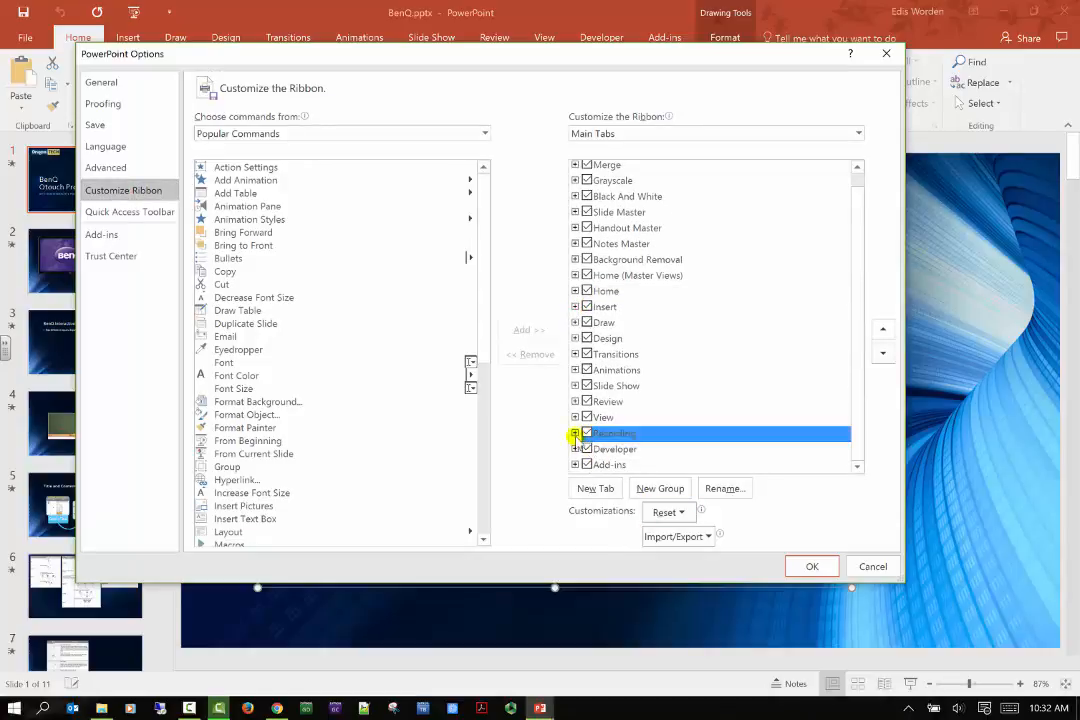
{"action": "left_click", "coordinate": [575, 433]}
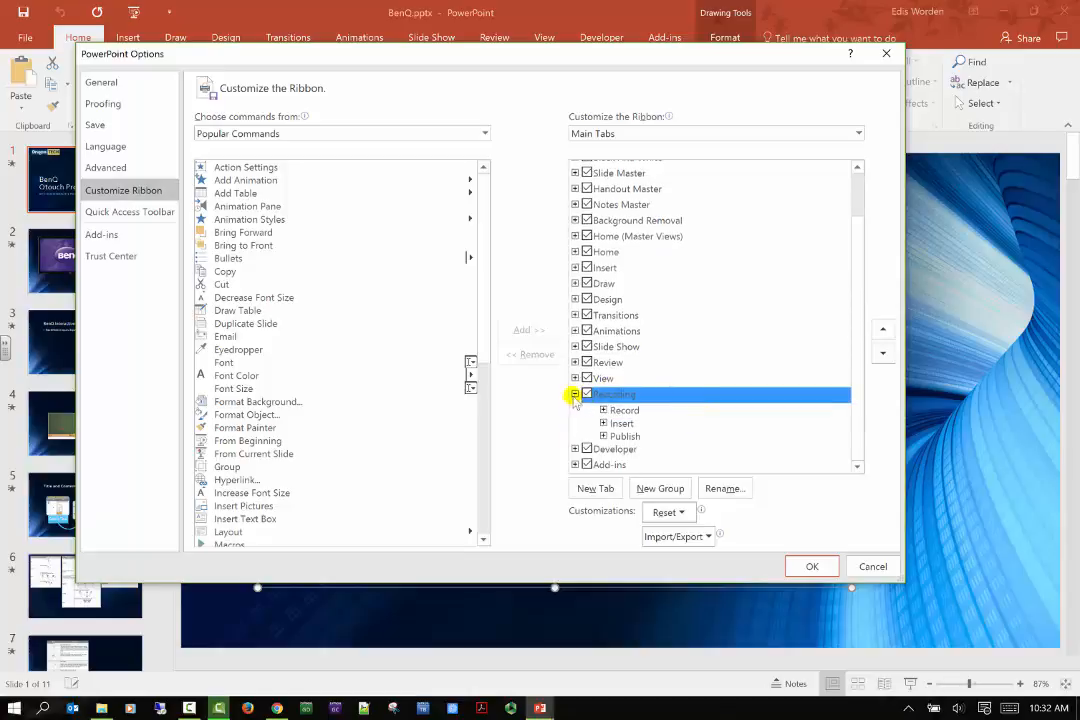
Add a new custom group to the Recording tab.
{"action": "left_click", "coordinate": [575, 425]}
{"action": "left_click", "coordinate": [657, 490]}
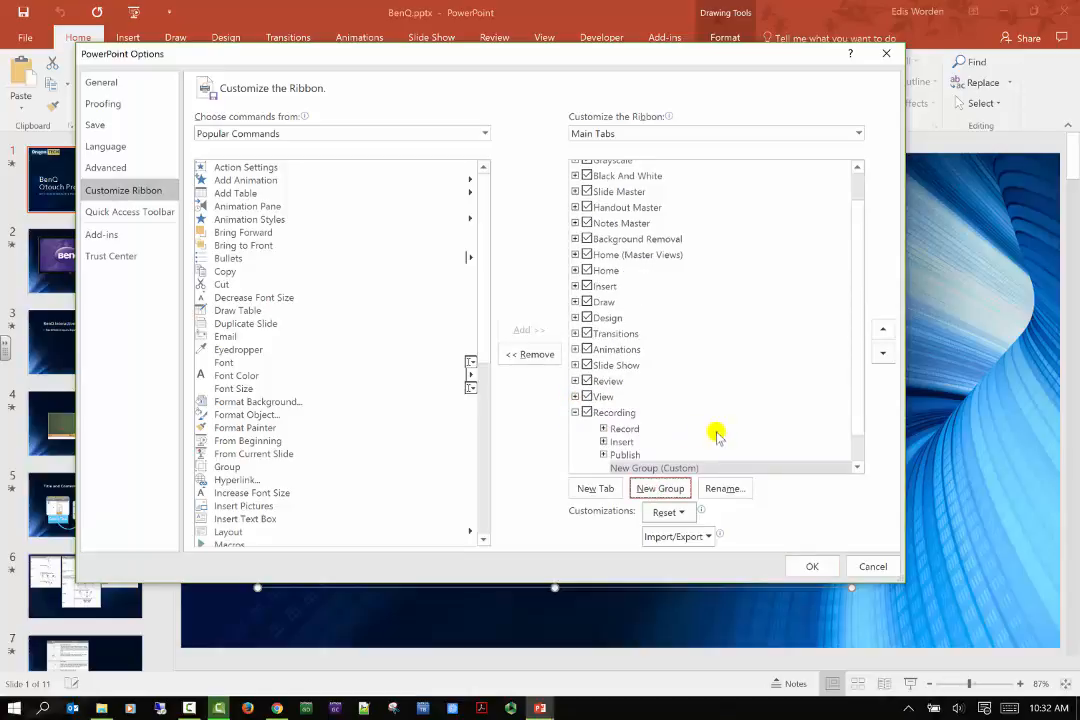
{"action": "scroll", "coordinate": [715, 436], "scroll_direction": "down", "scroll_amount": 1}
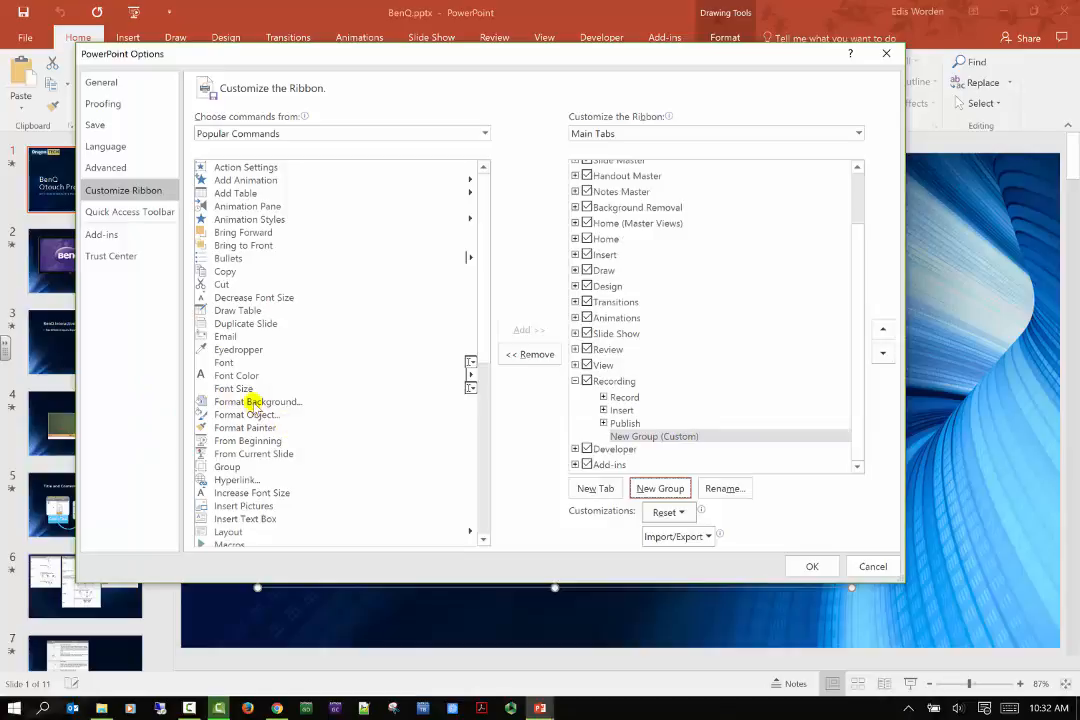
Add the Format Background command to the Recording tab's custom group, remove it again, and collapse the tab's groups.
{"action": "left_click", "coordinate": [284, 401]}
{"action": "left_click", "coordinate": [527, 330]}
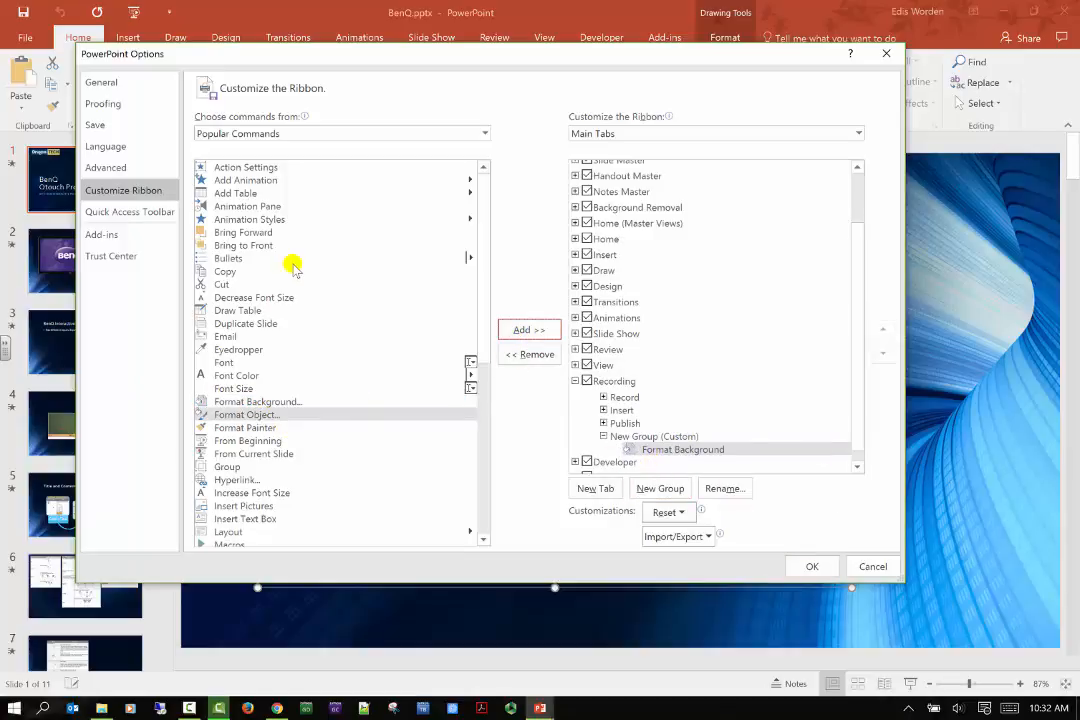
{"action": "left_click", "coordinate": [640, 449]}
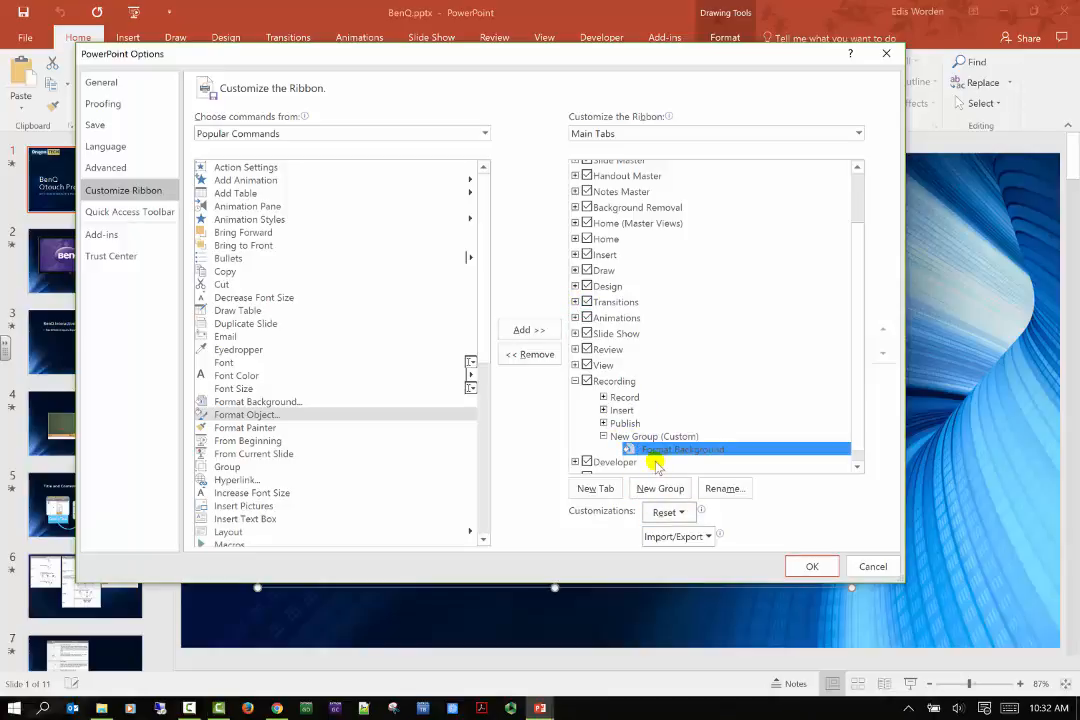
{"action": "left_click", "coordinate": [530, 354]}
{"action": "left_click", "coordinate": [660, 437]}
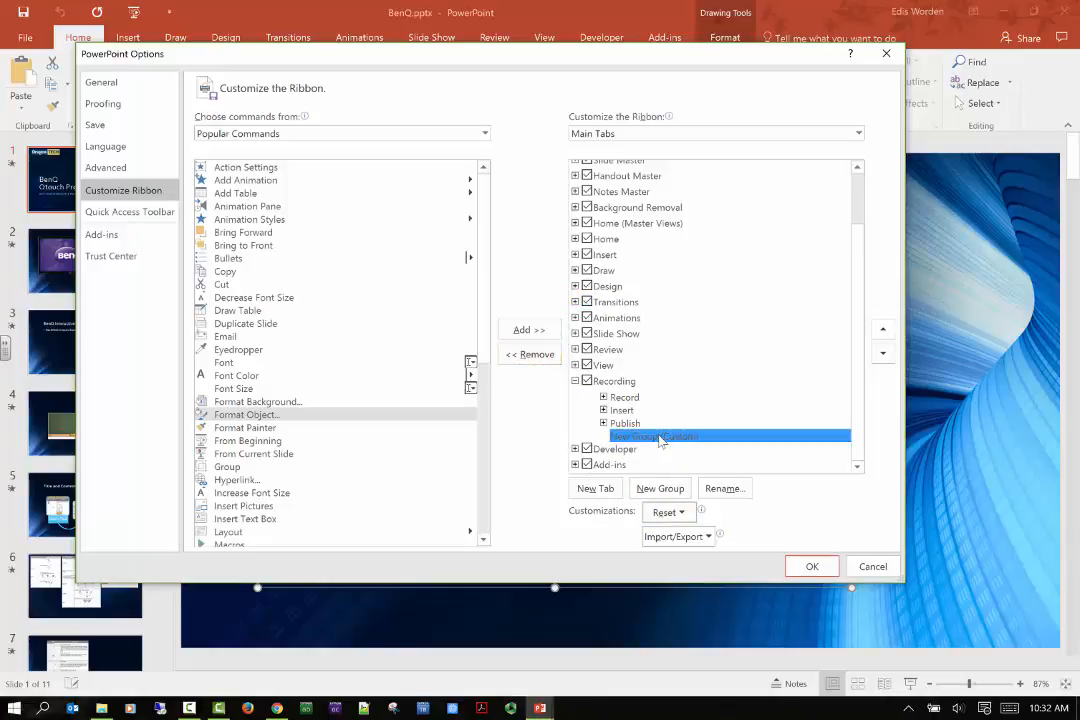
{"action": "left_click", "coordinate": [651, 440]}
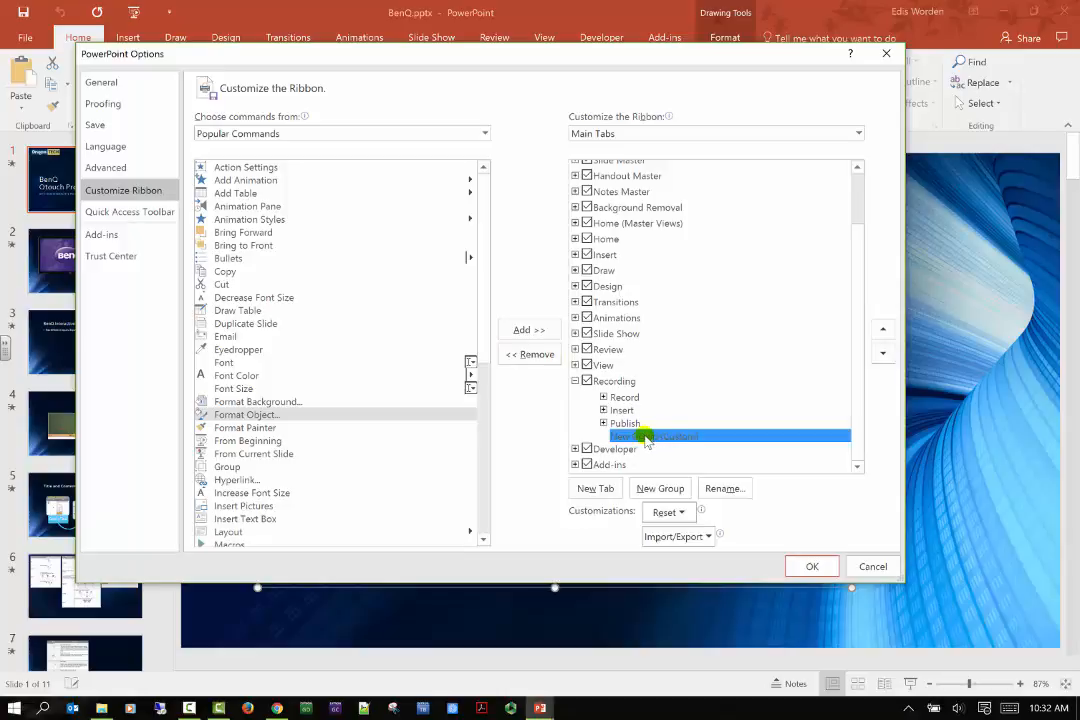
{"action": "left_click", "coordinate": [576, 381]}
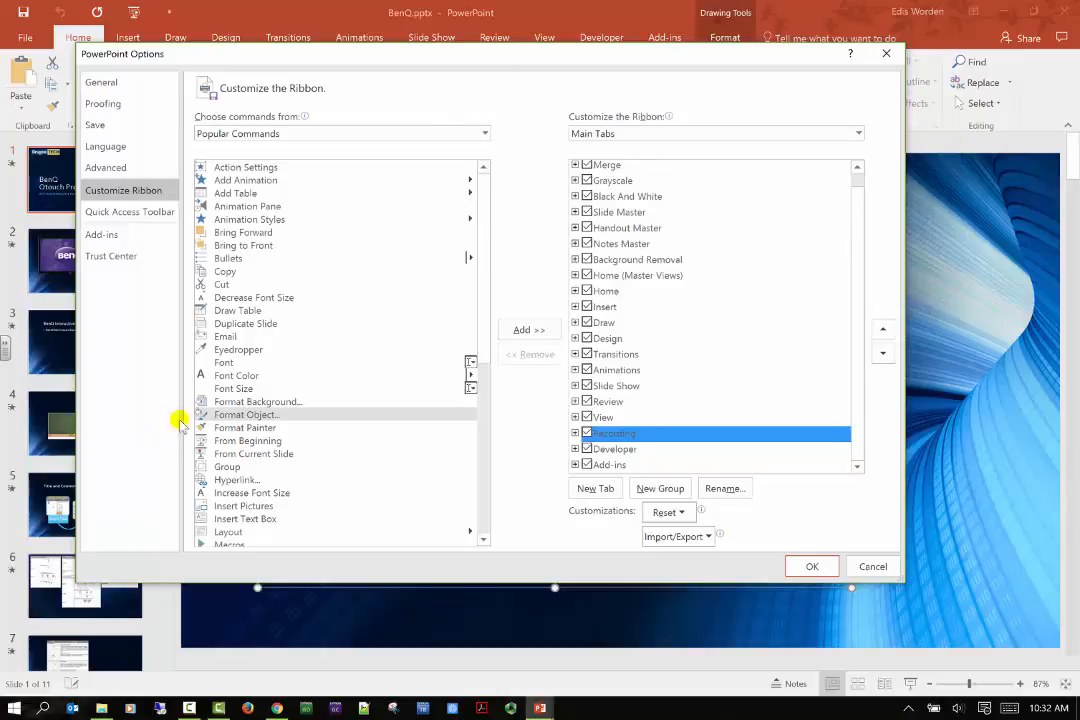
Add the Bullets command to the Quick Access Toolbar for all documents and apply the options.
{"action": "left_click", "coordinate": [119, 212]}
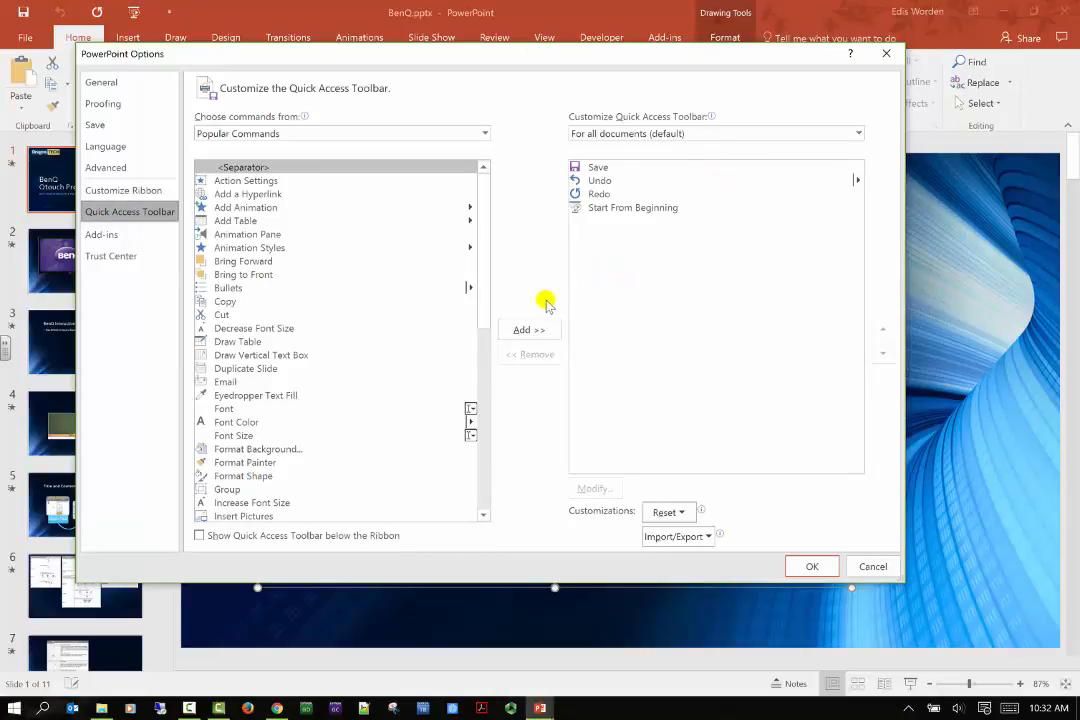
{"action": "left_click", "coordinate": [235, 291]}
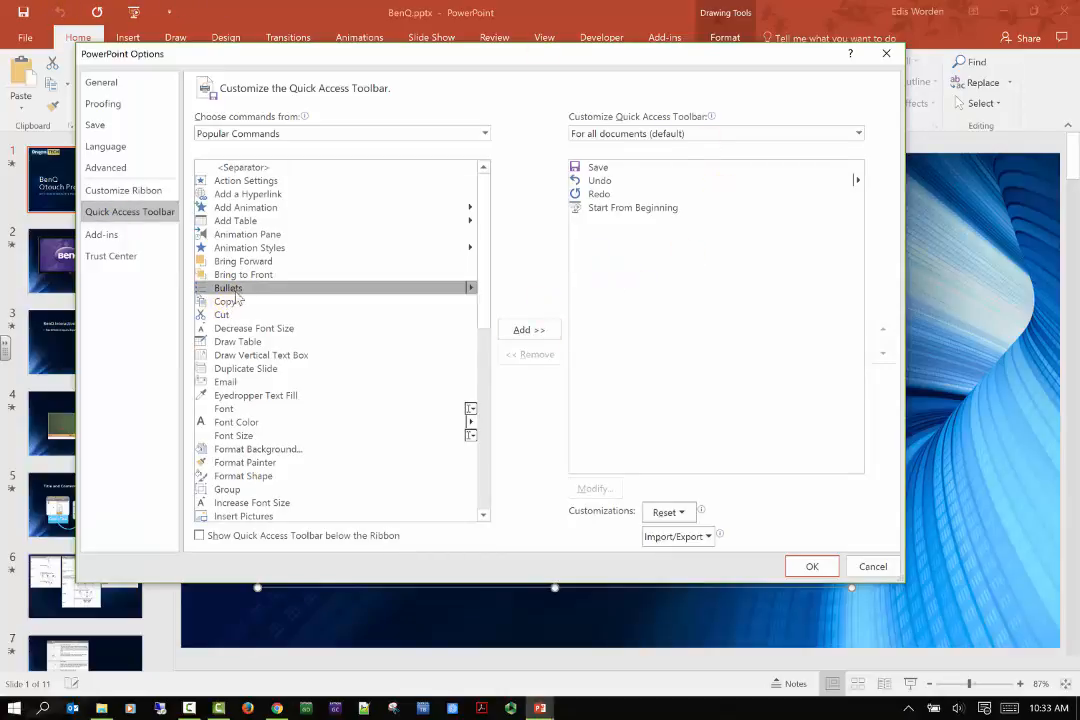
{"action": "left_click", "coordinate": [531, 330]}
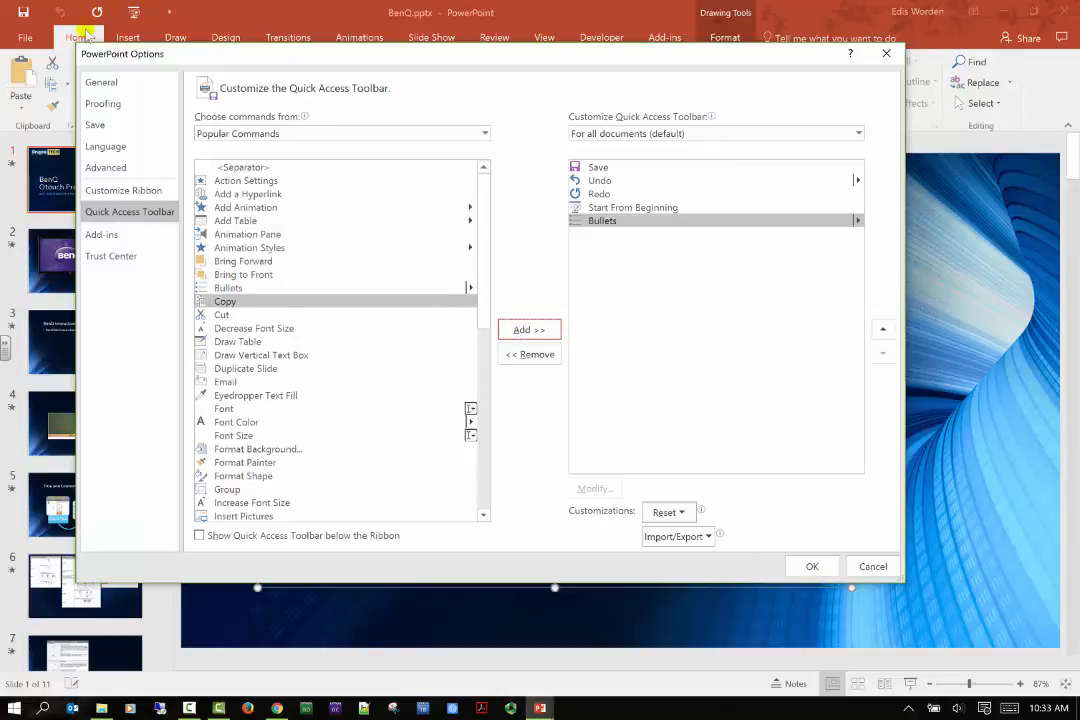
{"action": "left_click", "coordinate": [813, 567]}
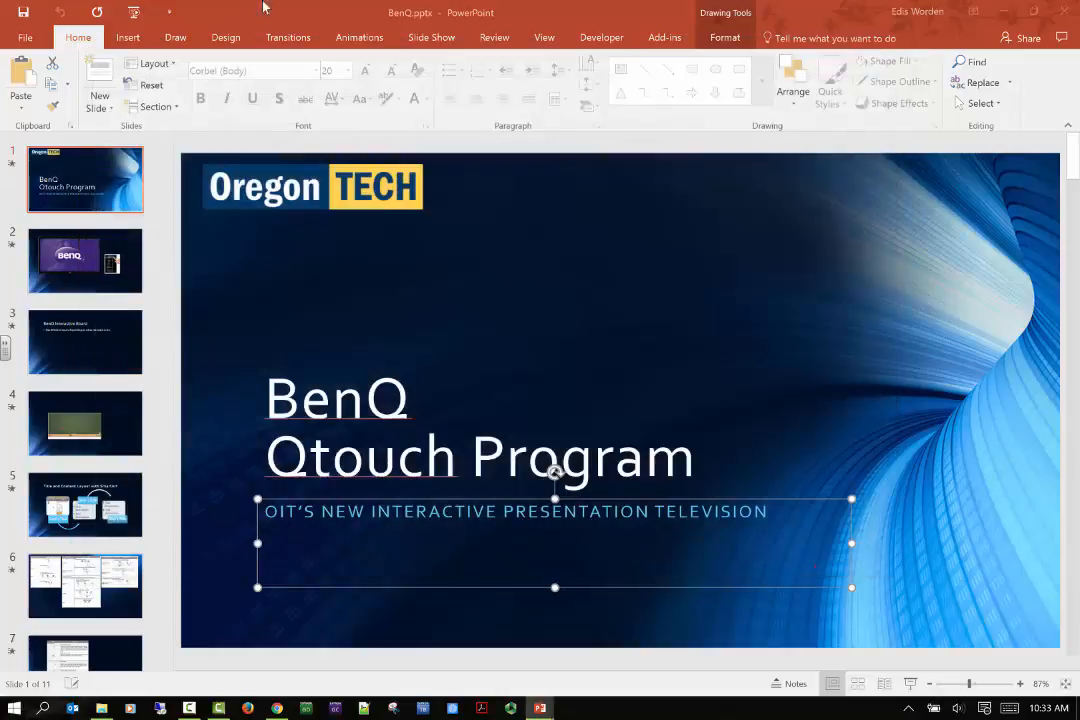
Review the Quick Access Toolbar, Add-ins and Trust Center pages of the PowerPoint options, and close the options with OK.
{"action": "left_click", "coordinate": [22, 37]}
{"action": "left_click", "coordinate": [30, 400]}
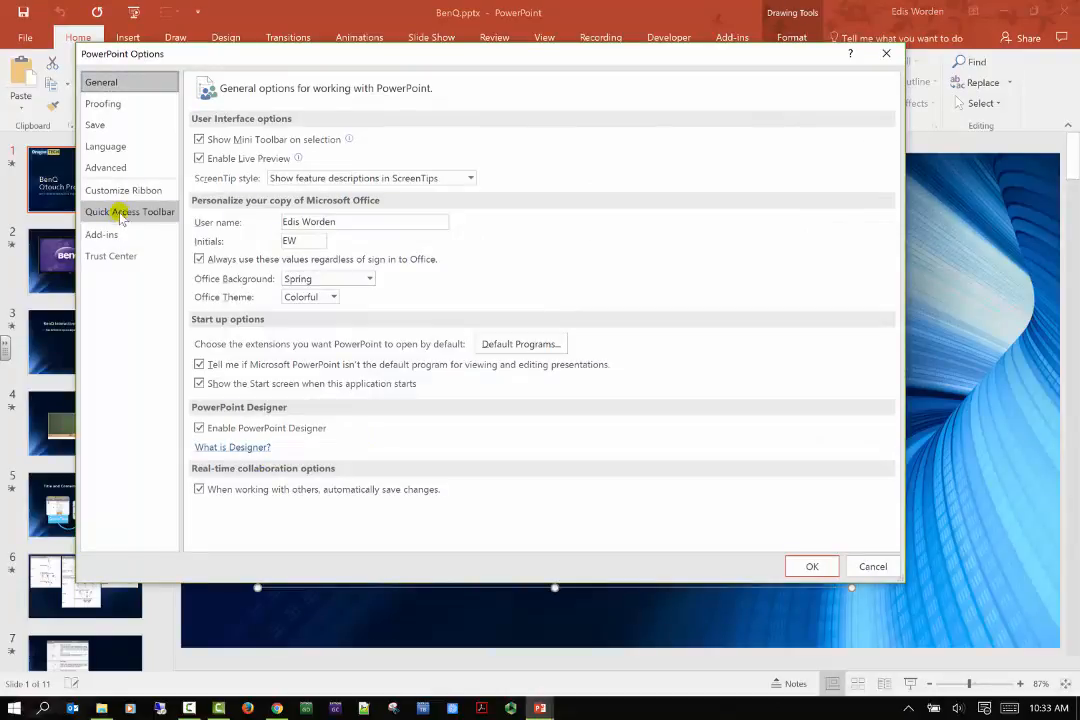
{"action": "left_click", "coordinate": [118, 211]}
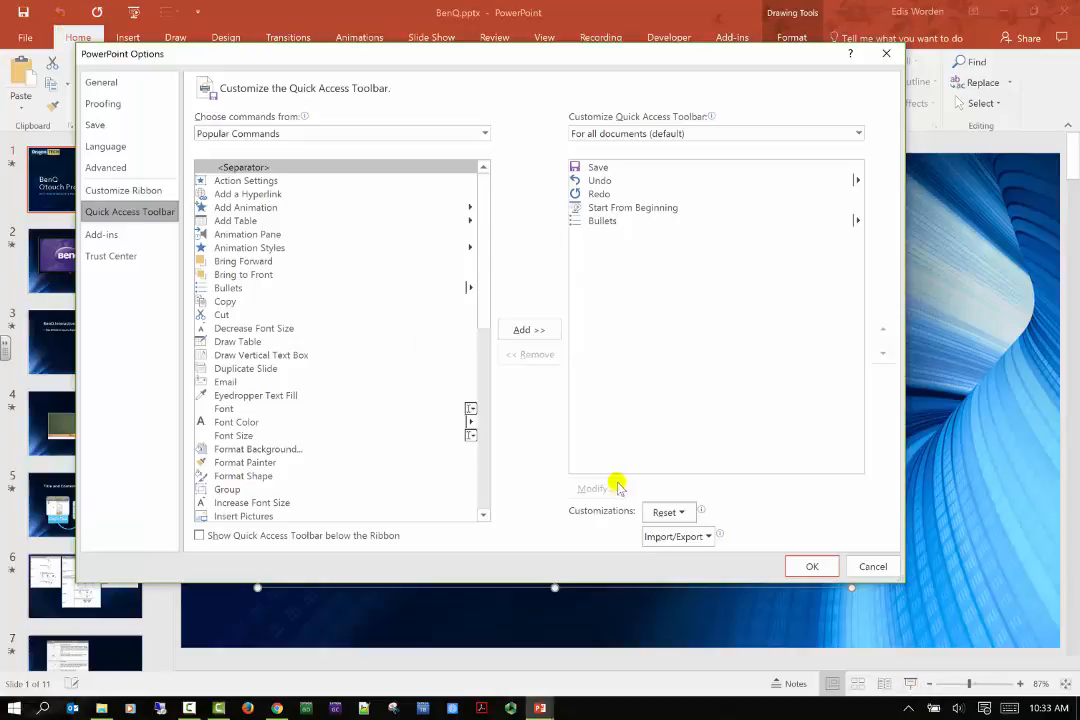
{"action": "left_click", "coordinate": [141, 237]}
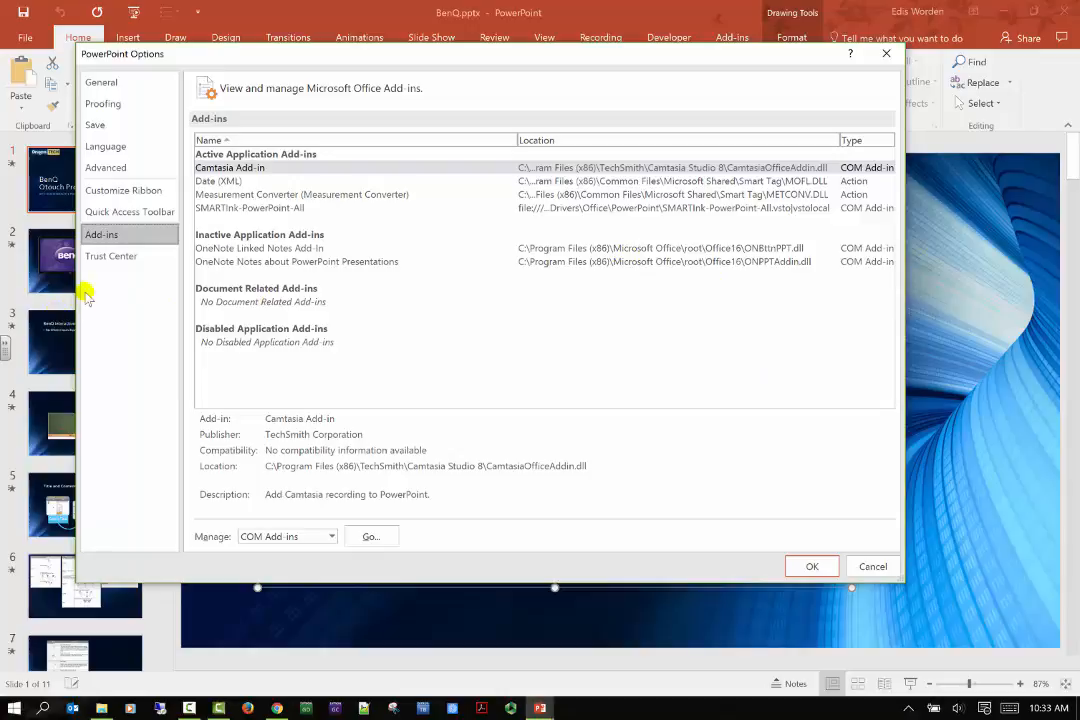
{"action": "left_click", "coordinate": [115, 258]}
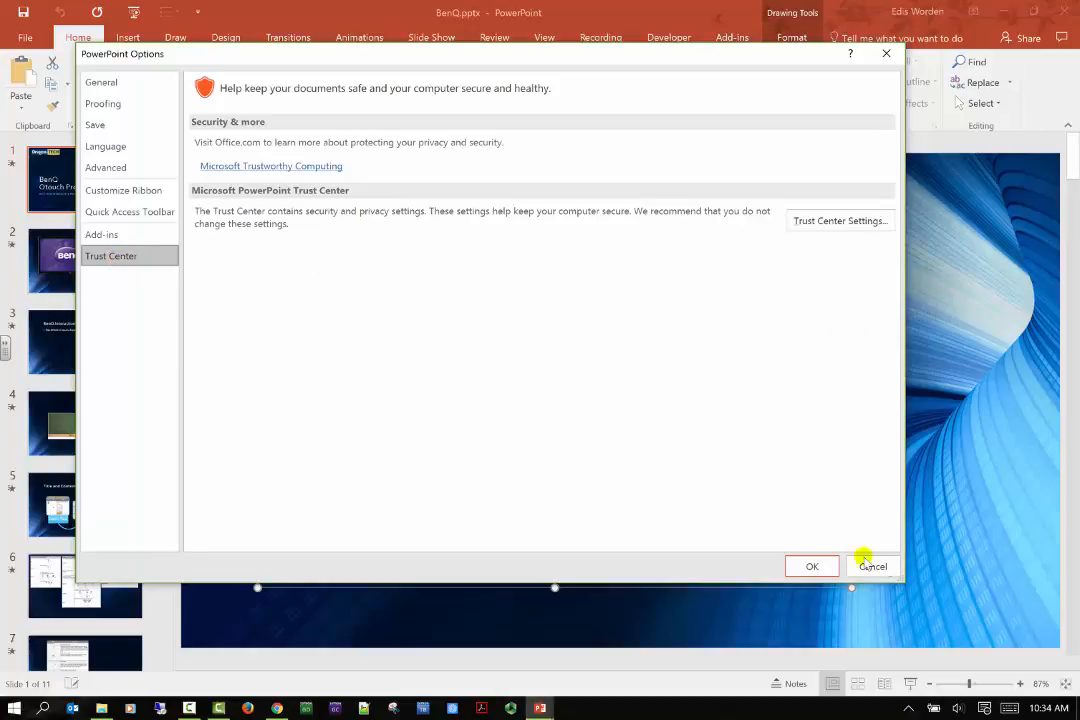
{"action": "left_click", "coordinate": [811, 567]}
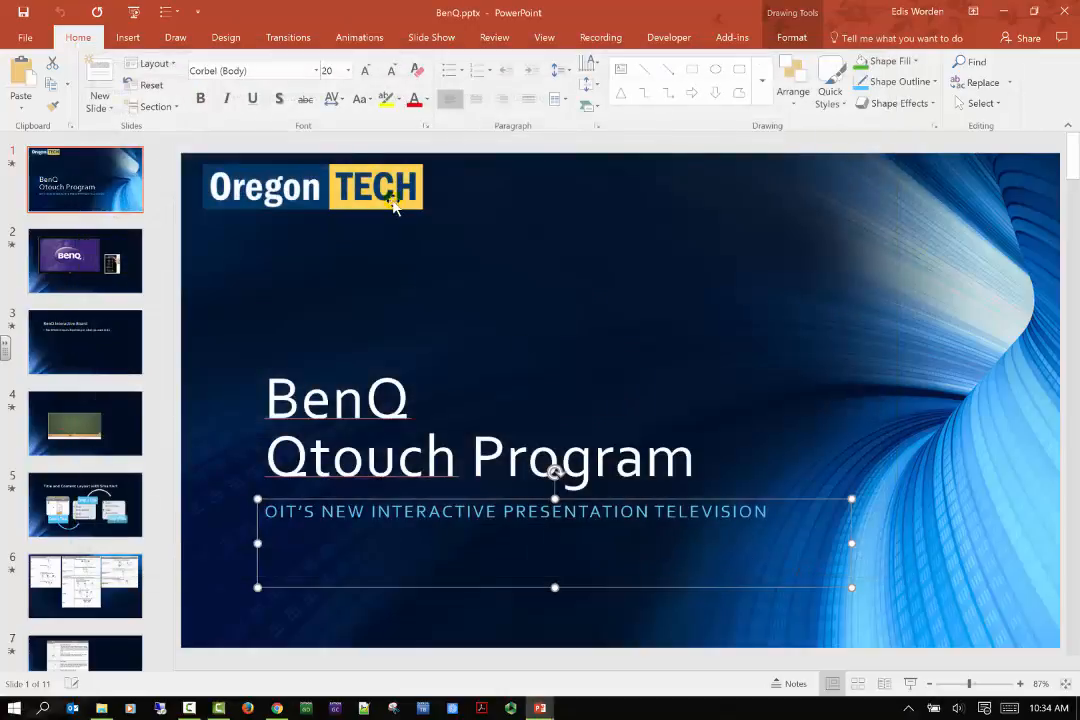